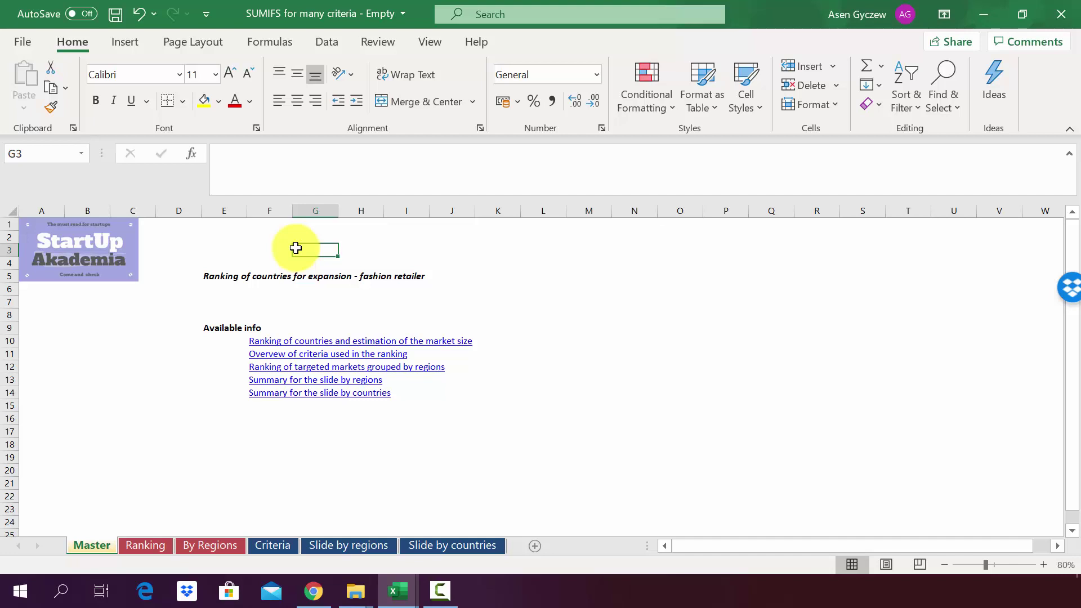
- Look over the Master sheet's links to the ranking, criteria and slide sheets, then move to Ranking
{"action": "left_click", "coordinate": [247, 302]}
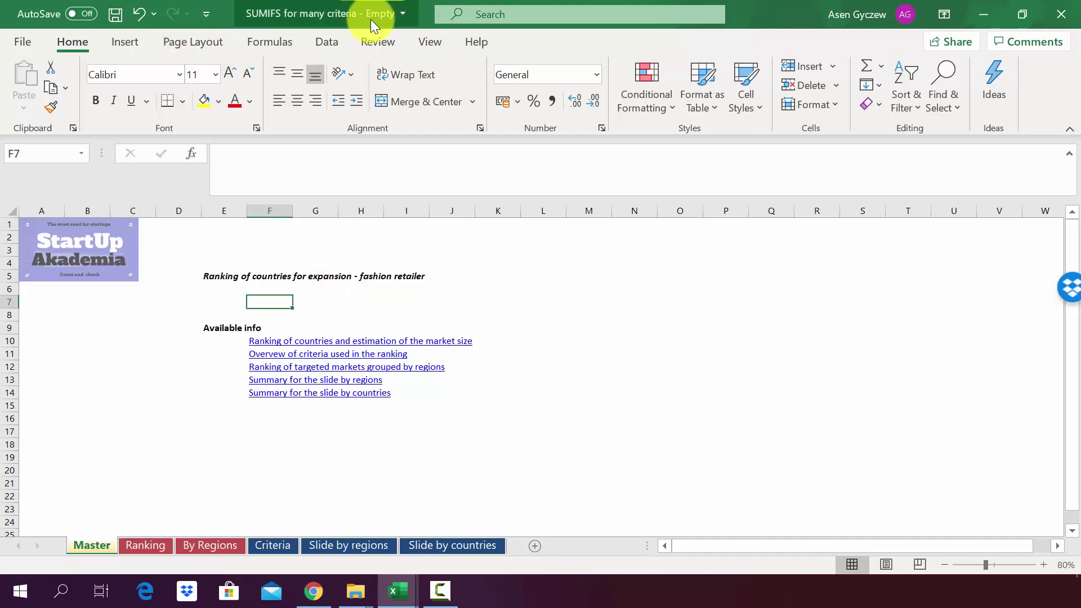
{"action": "left_click", "coordinate": [280, 206]}
{"action": "left_click", "coordinate": [196, 344]}
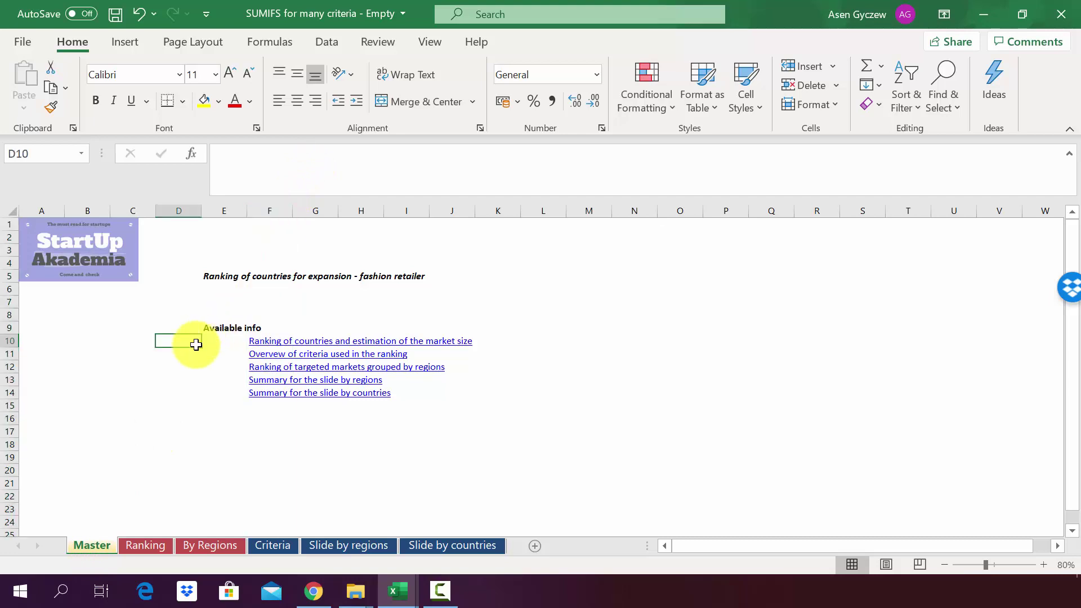
- On the Ranking sheet, review the GDP, competition, online share and empty Points for similarity columns
{"action": "left_click", "coordinate": [165, 543]}
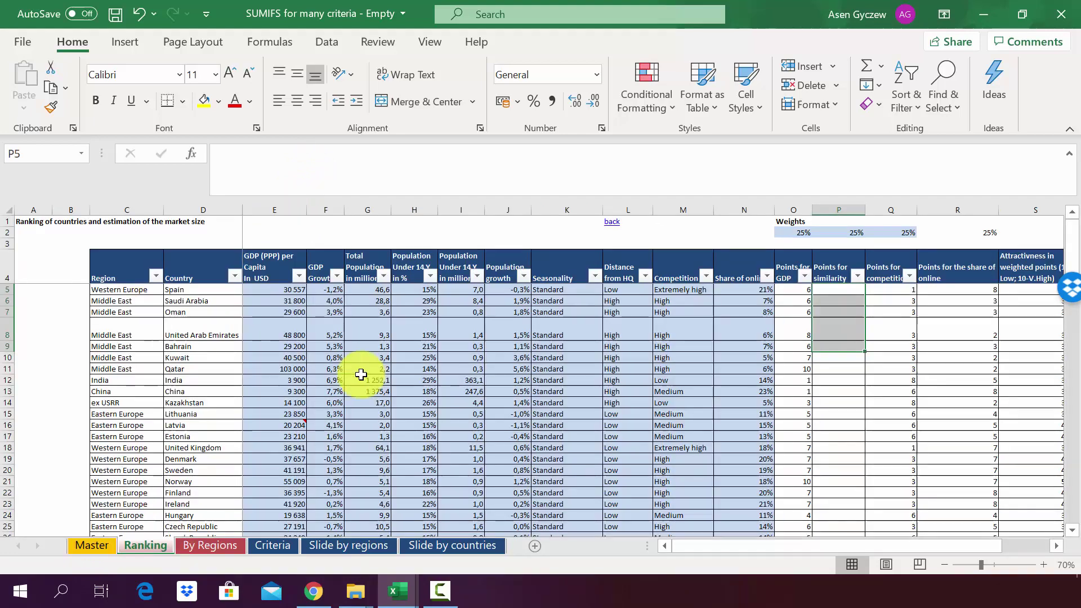
{"action": "left_click", "coordinate": [285, 242]}
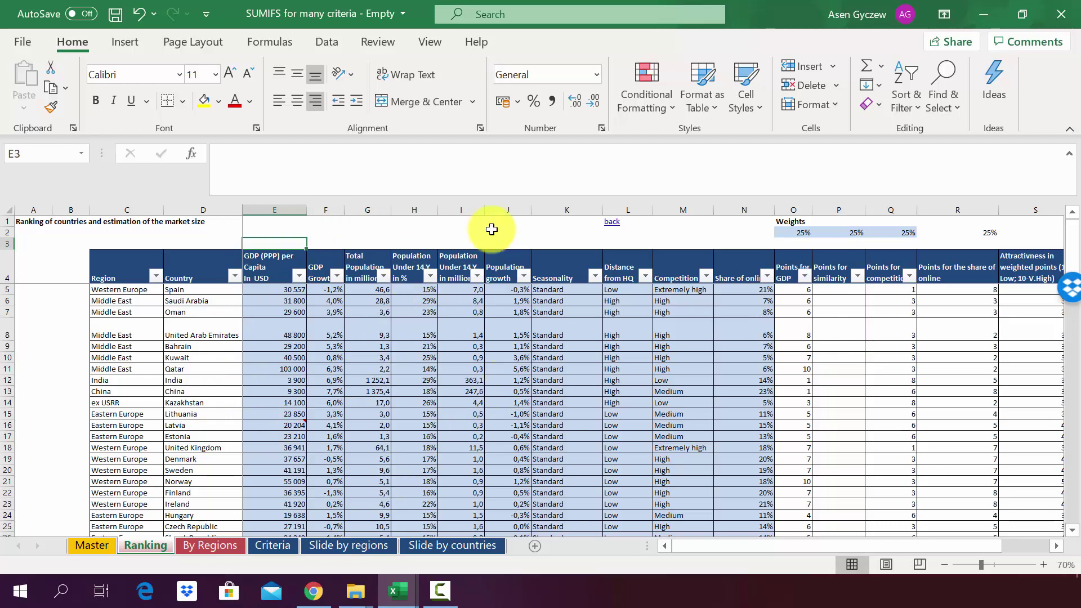
{"action": "left_click", "coordinate": [791, 205]}
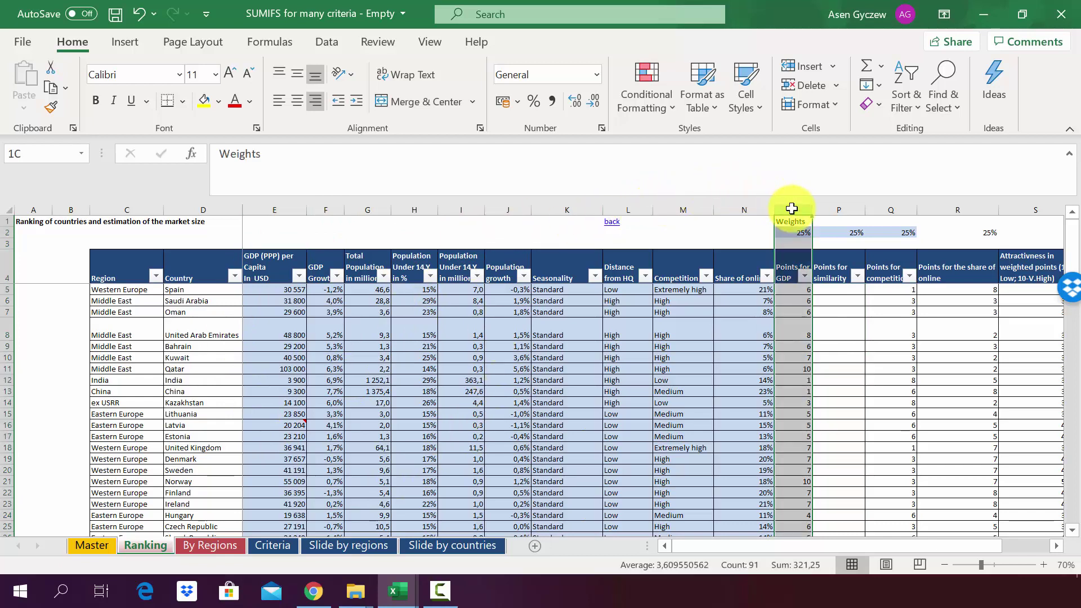
{"action": "left_click", "coordinate": [893, 206]}
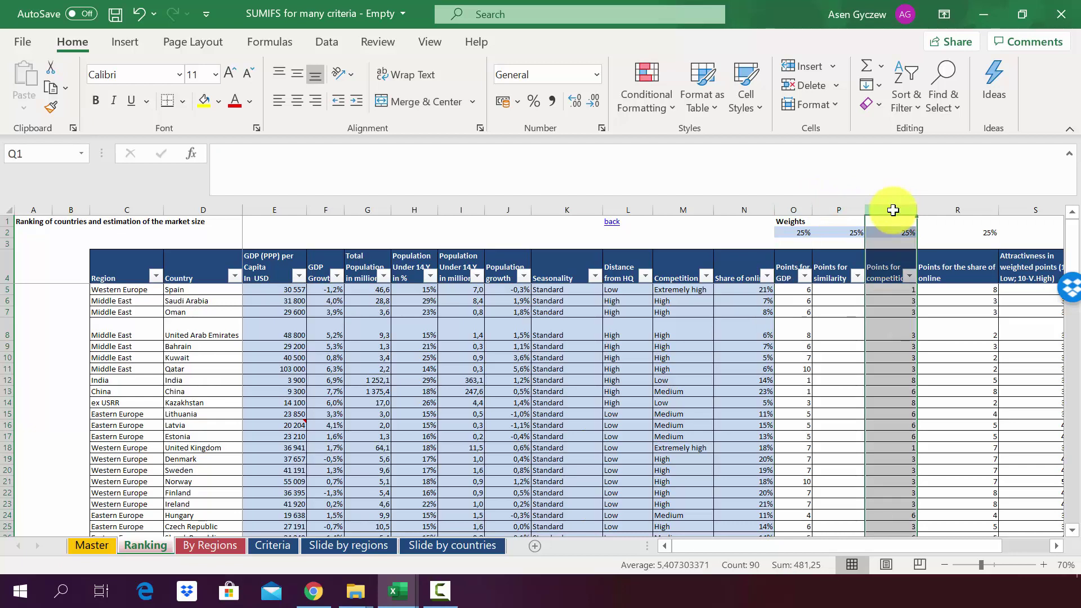
{"action": "left_click", "coordinate": [955, 209]}
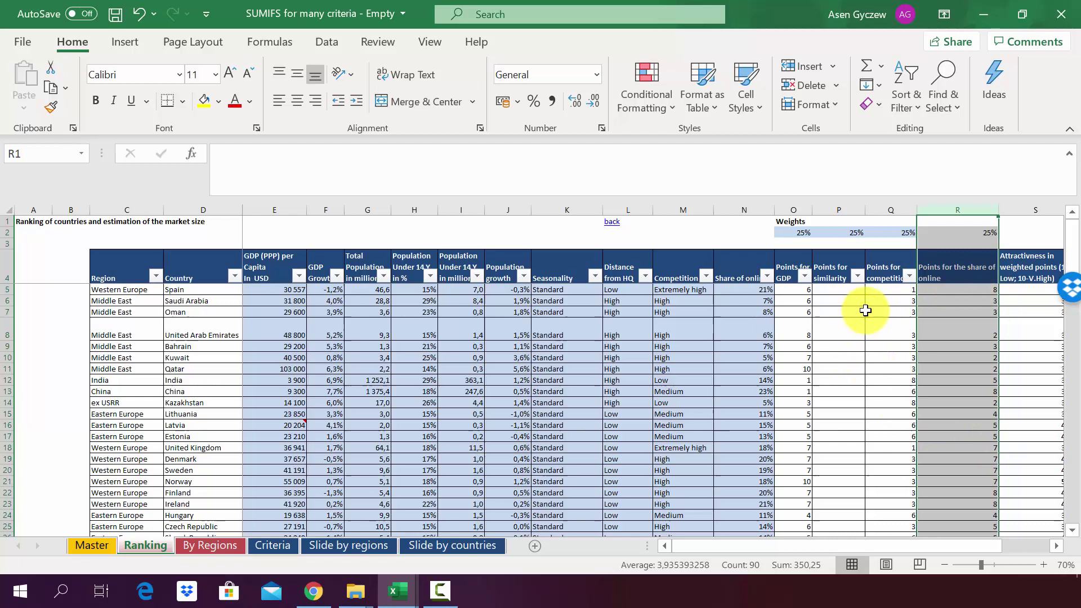
{"action": "left_click", "coordinate": [846, 210]}
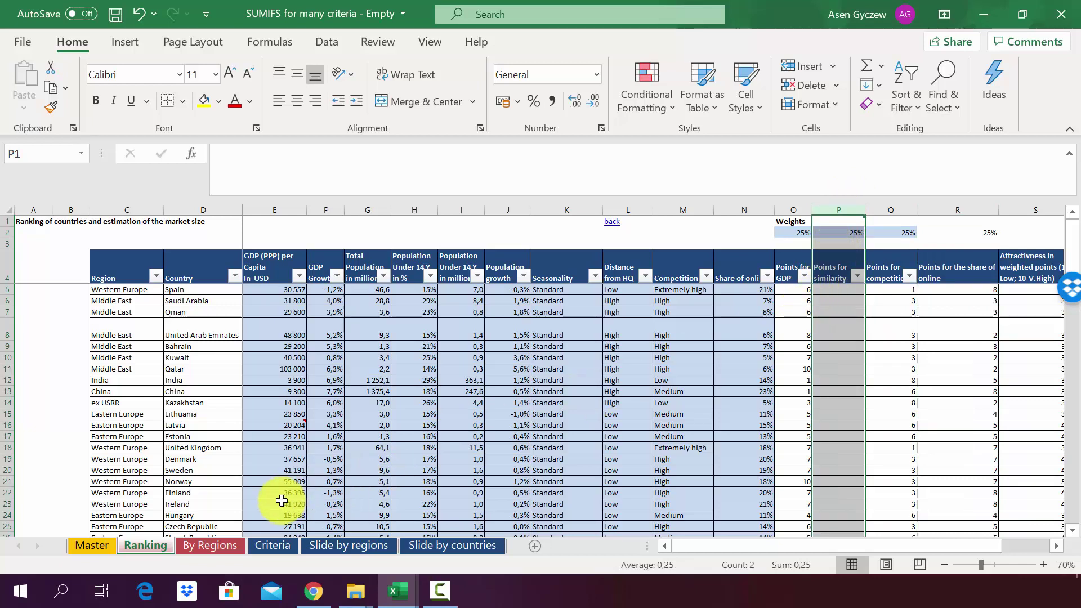
- On the Criteria sheet, select the distance C20:C26 and seasonality D20:D26 values and note the first 4 points
{"action": "left_click", "coordinate": [272, 545]}
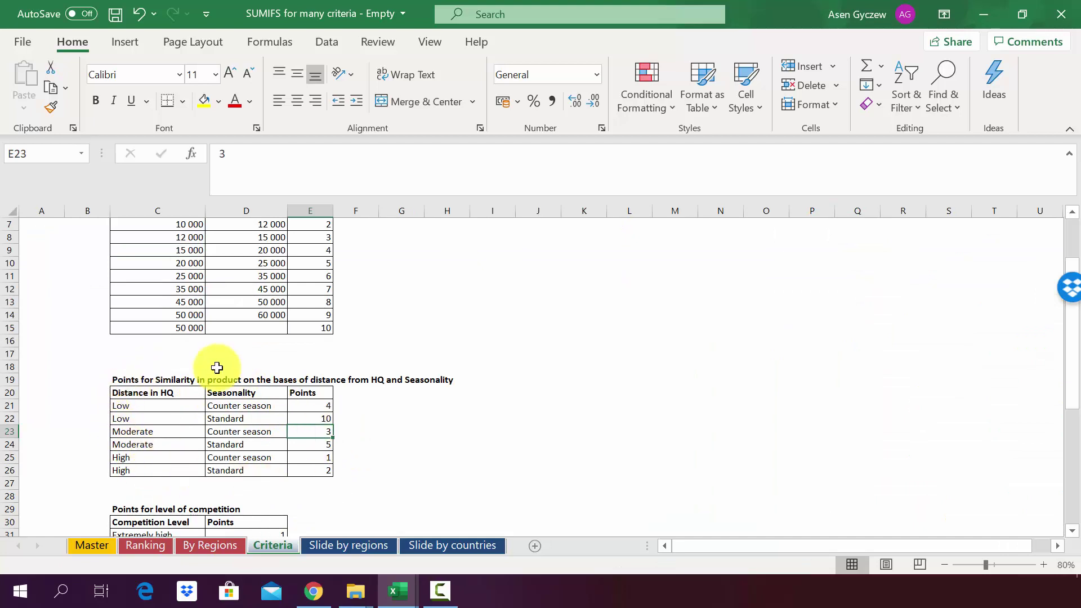
{"action": "left_click_drag", "start_coordinate": [175, 394], "coordinate": [176, 470]}
{"action": "left_click_drag", "start_coordinate": [248, 392], "coordinate": [248, 470]}
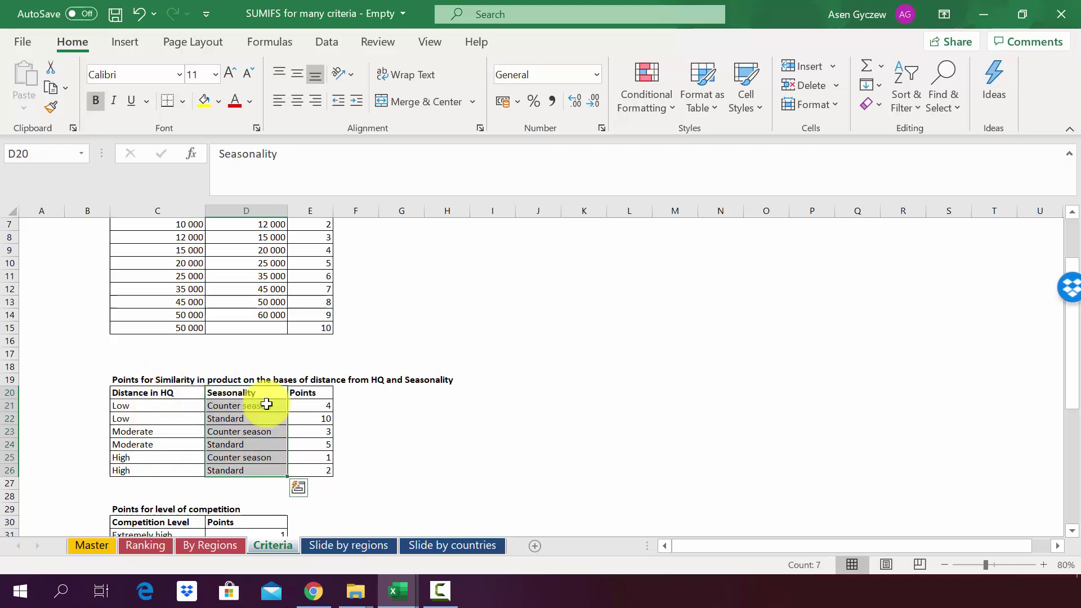
{"action": "left_click", "coordinate": [326, 405]}
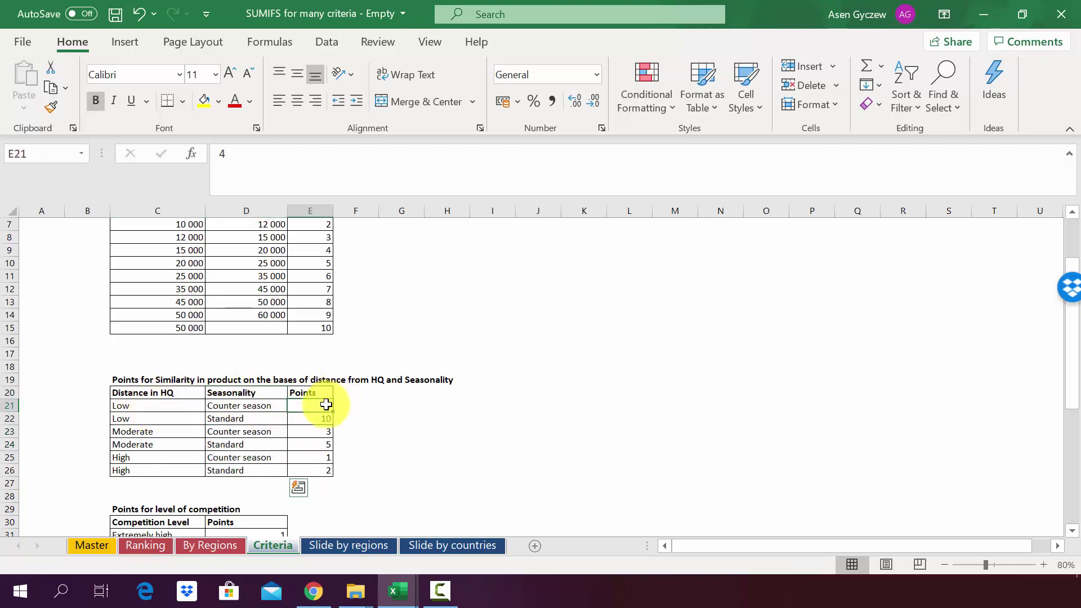
- Check Low/Counter season (4 points) and Low/Standard (10 points), then return to Ranking's seasonality data
{"action": "left_click", "coordinate": [171, 407]}
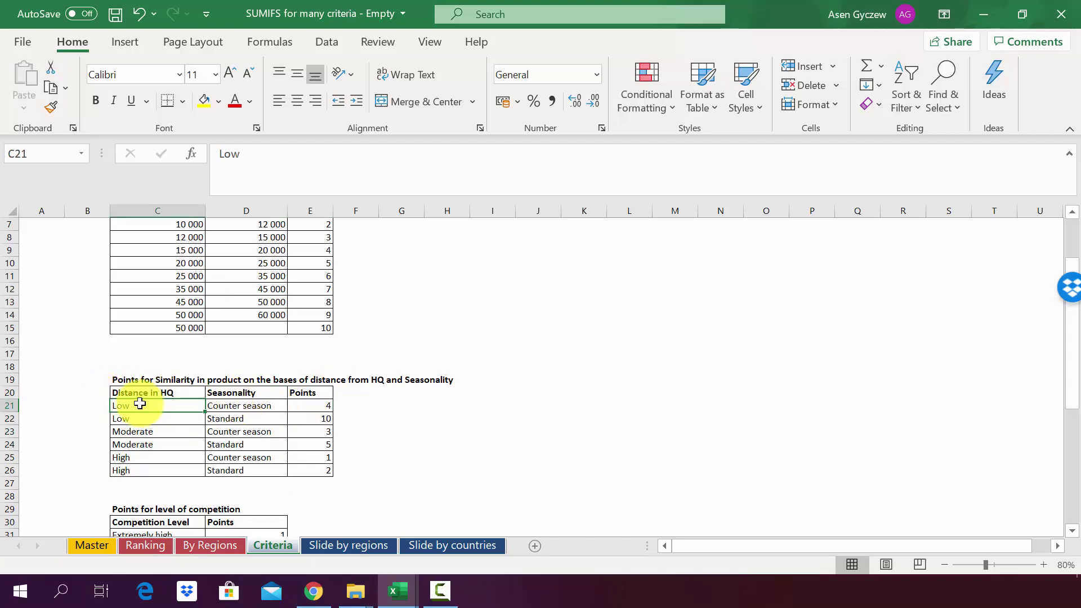
{"action": "left_click", "coordinate": [248, 406]}
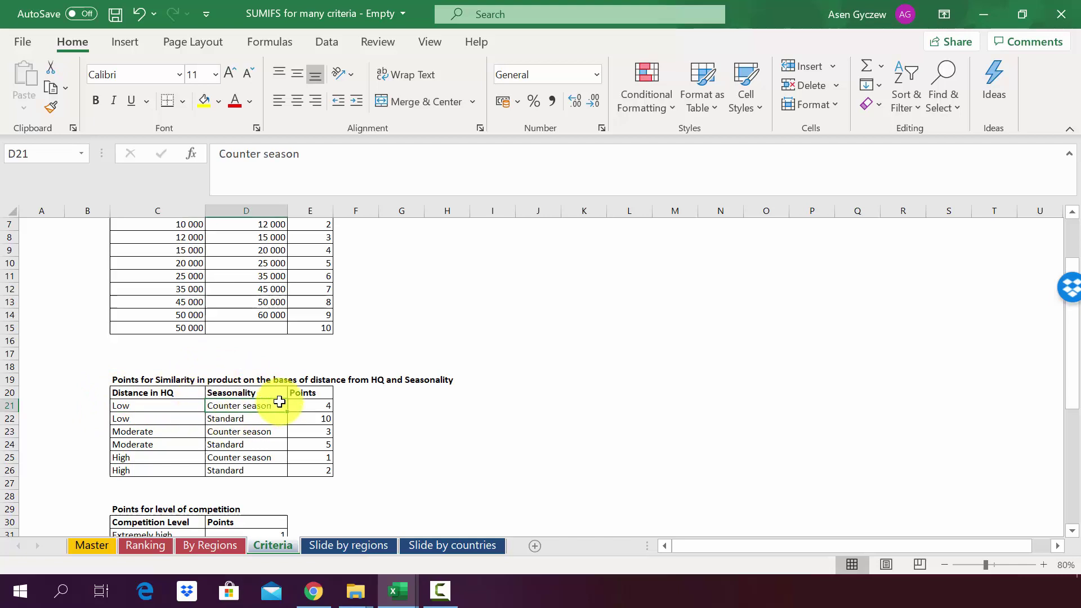
{"action": "left_click", "coordinate": [321, 410]}
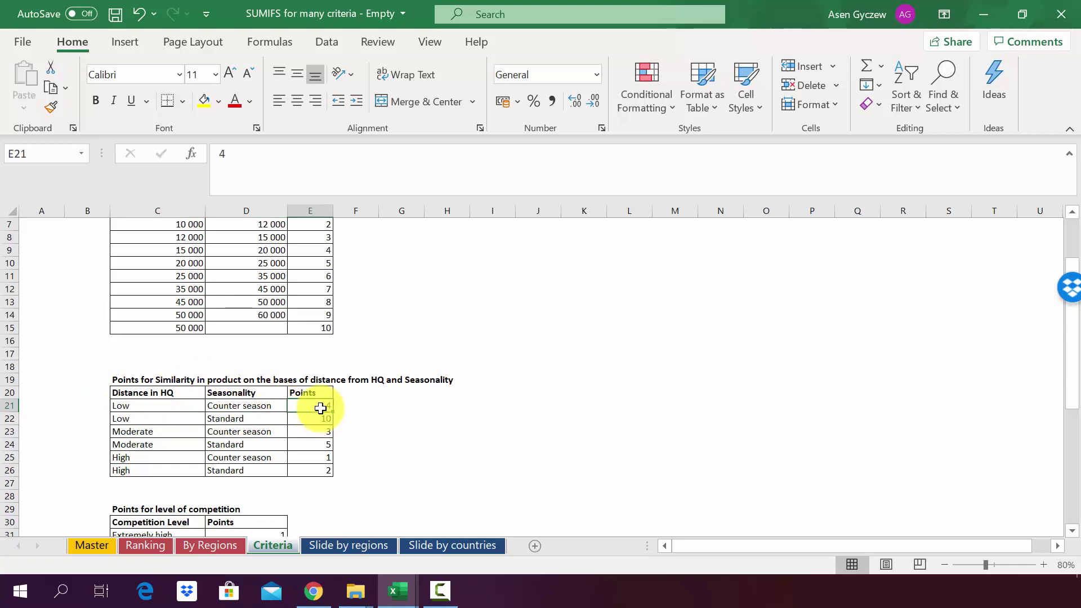
{"action": "left_click", "coordinate": [154, 420]}
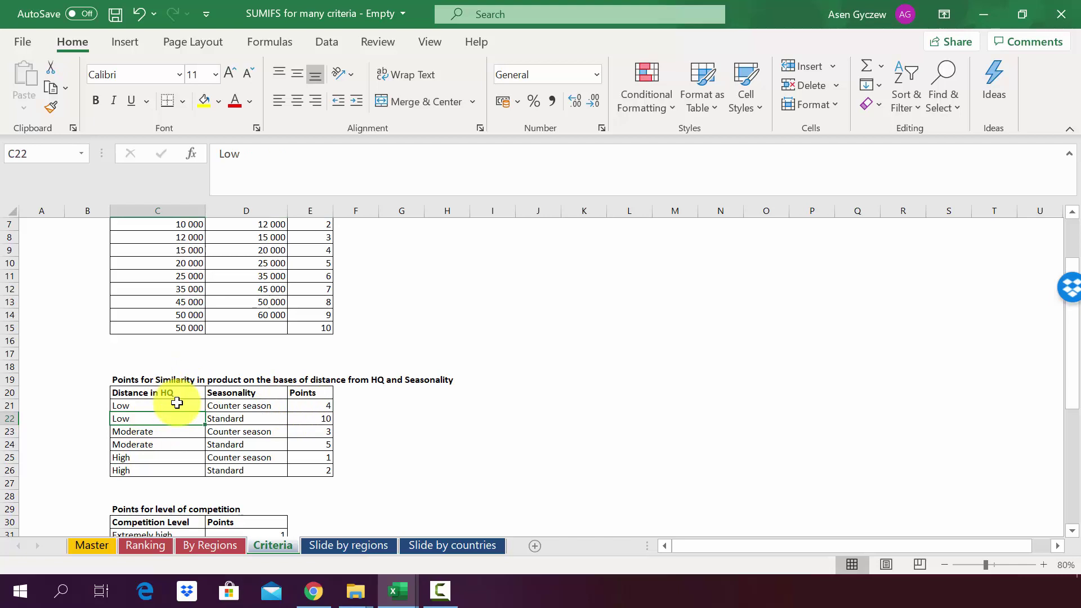
{"action": "left_click", "coordinate": [248, 418]}
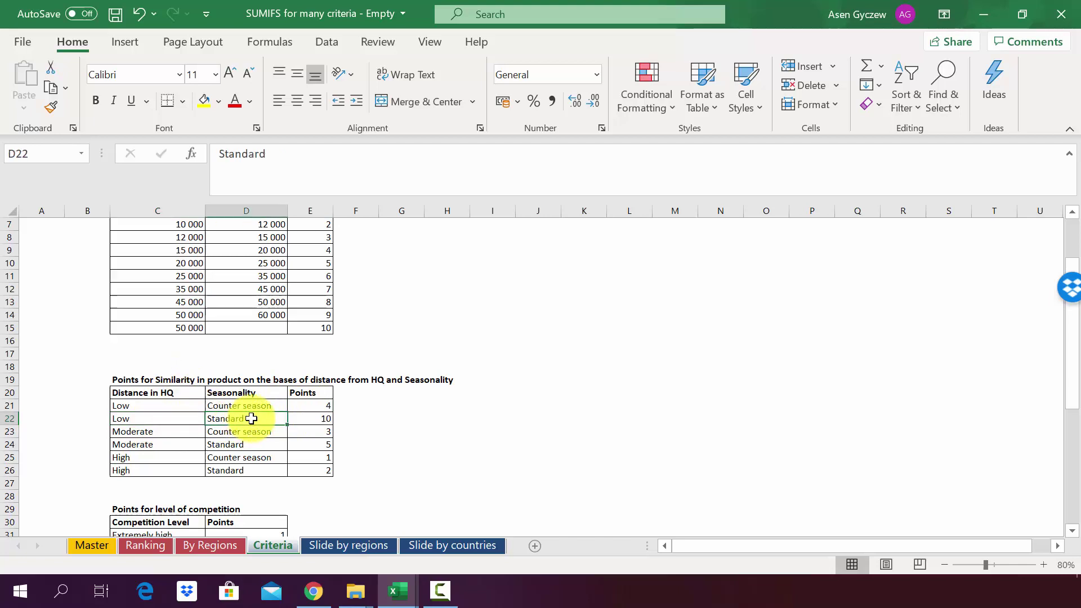
{"action": "left_click", "coordinate": [318, 421]}
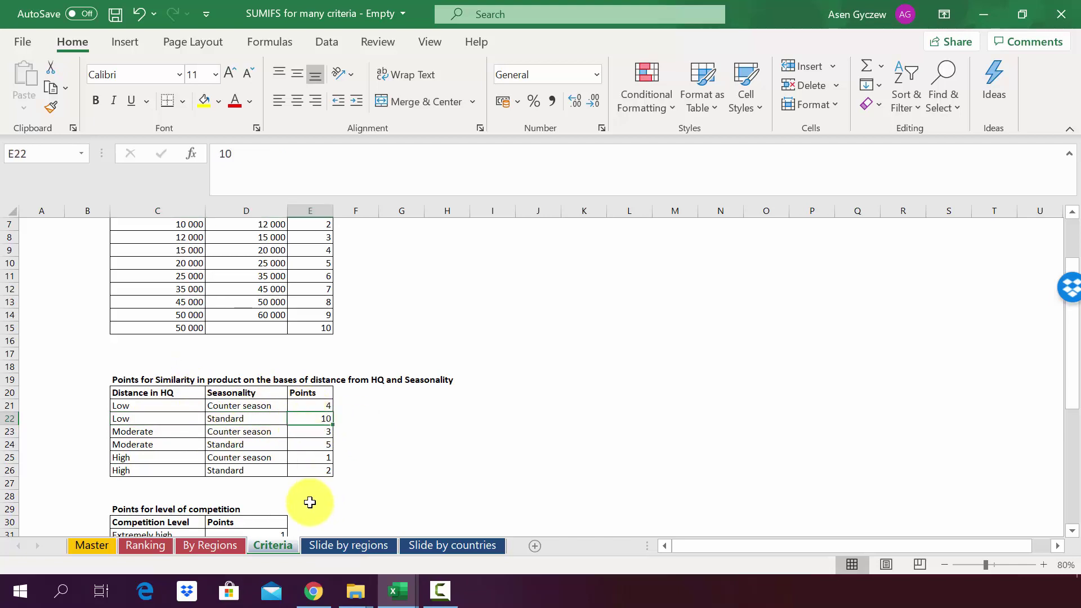
{"action": "left_click", "coordinate": [154, 542]}
{"action": "left_click", "coordinate": [546, 369]}
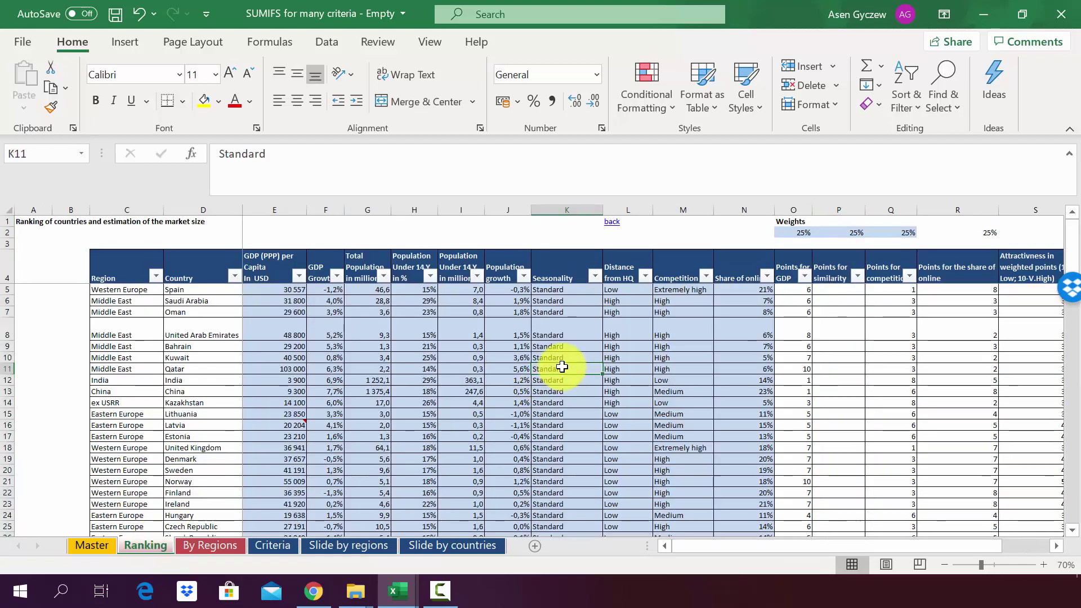
{"action": "left_click", "coordinate": [550, 209]}
{"action": "left_click", "coordinate": [633, 210]}
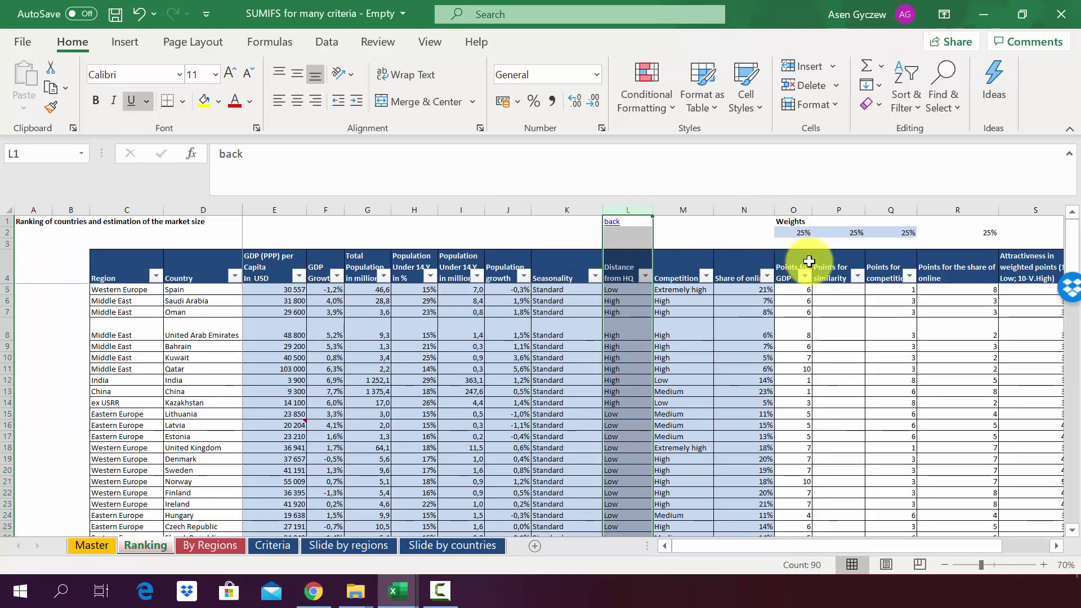
{"action": "left_click", "coordinate": [288, 546]}
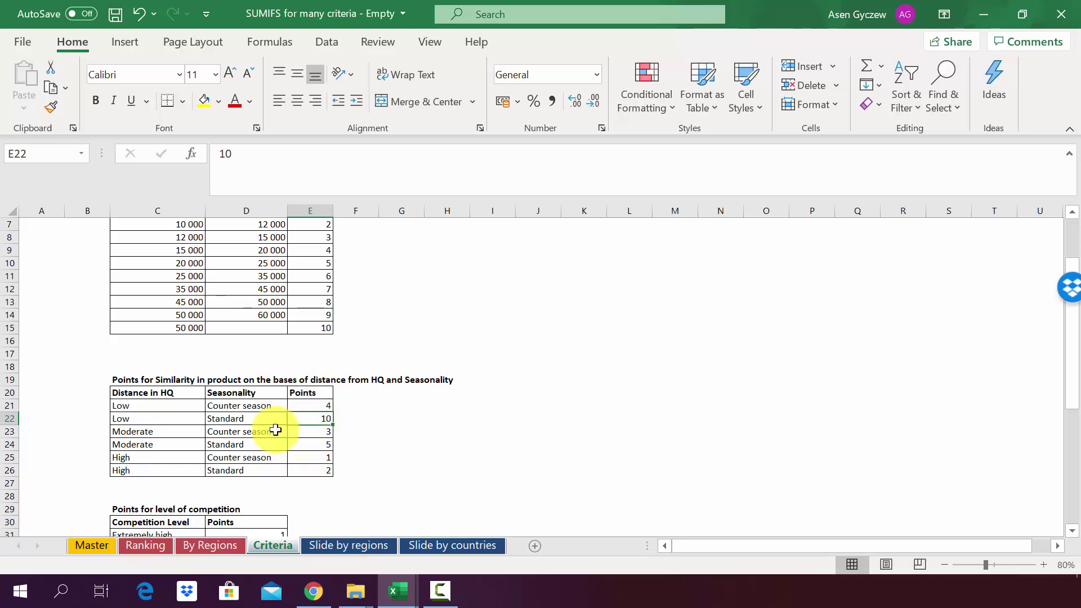
{"action": "left_click", "coordinate": [153, 550]}
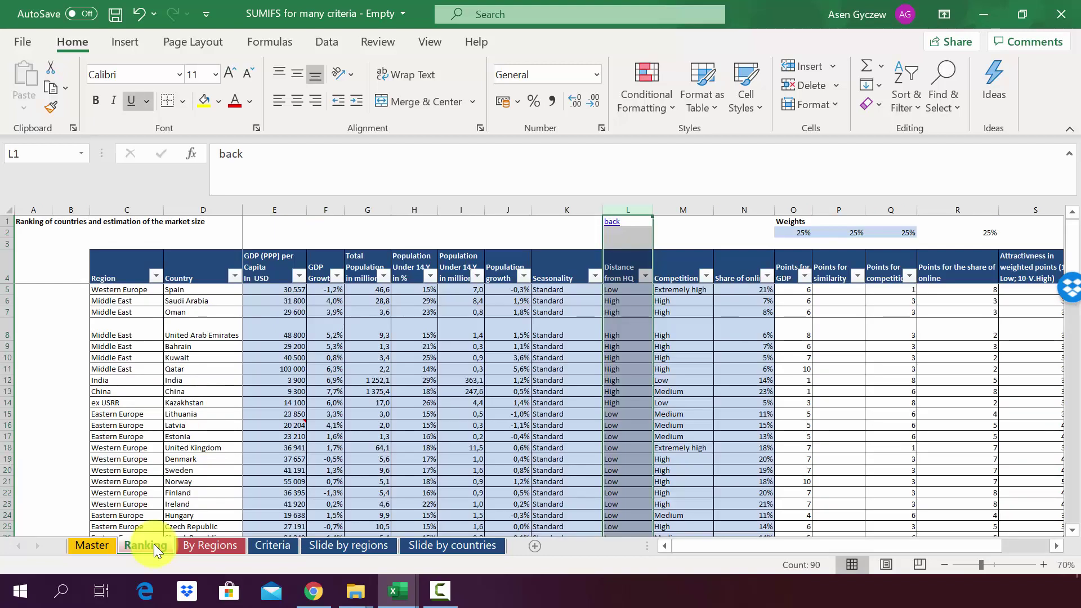
- Start a SUMIFS in P5 using Criteria!E20:E26 as the sum range
{"action": "left_click", "coordinate": [838, 287]}
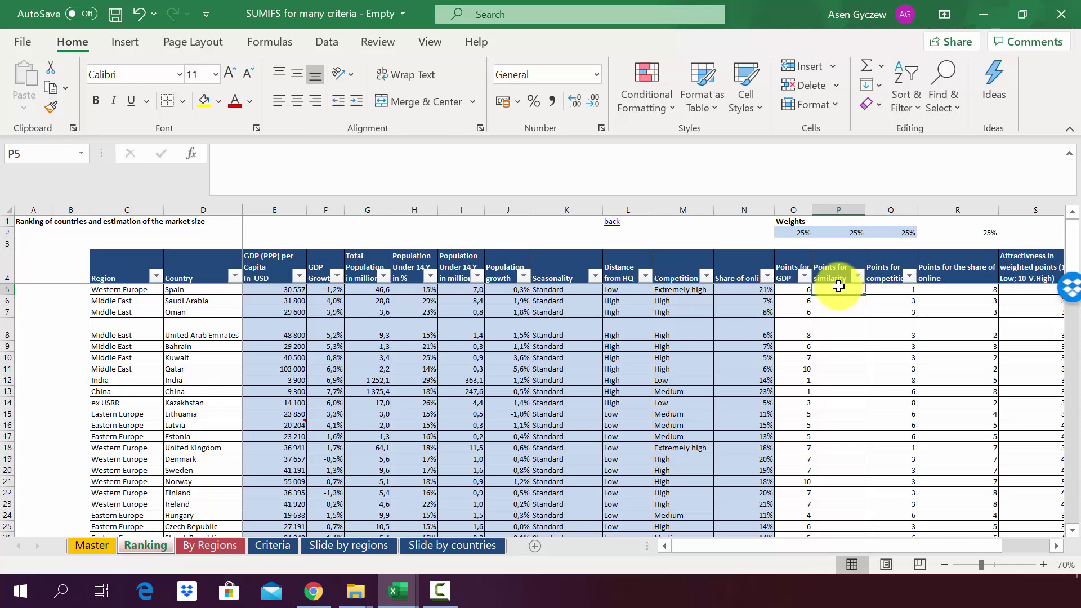
{"action": "type", "text": "=sum"}
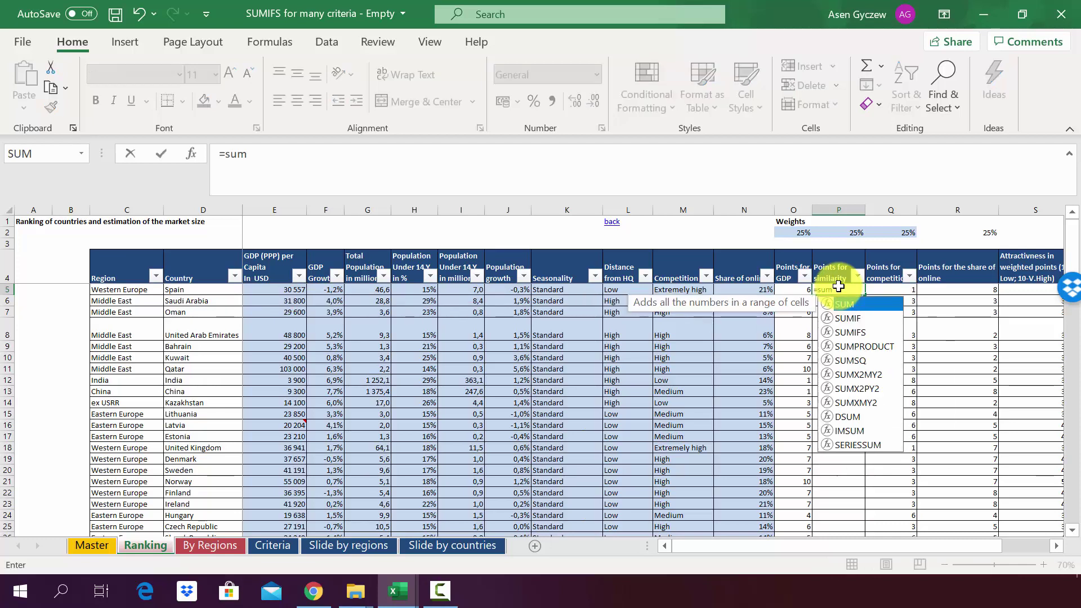
{"action": "type", "text": "ifs("}
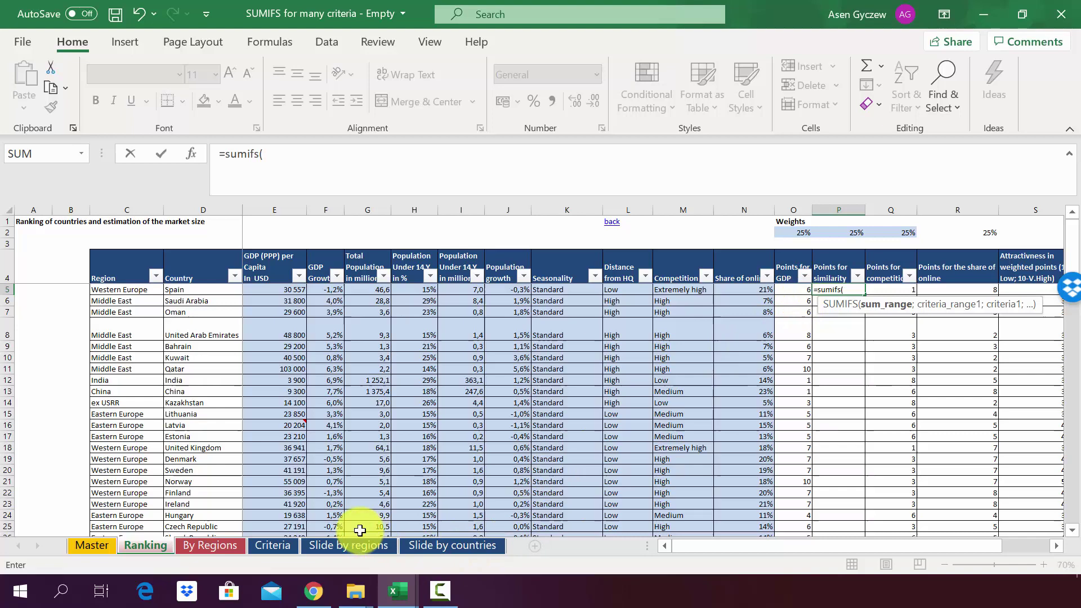
{"action": "left_click", "coordinate": [271, 544]}
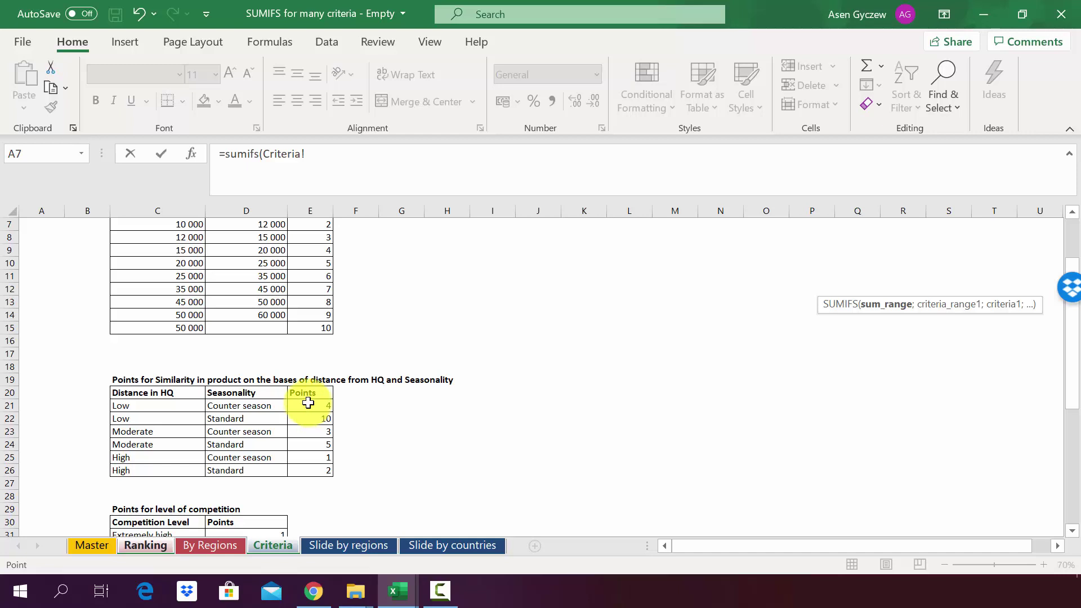
{"action": "left_click_drag", "start_coordinate": [304, 393], "coordinate": [310, 470]}
{"action": "type", "text": ";"}
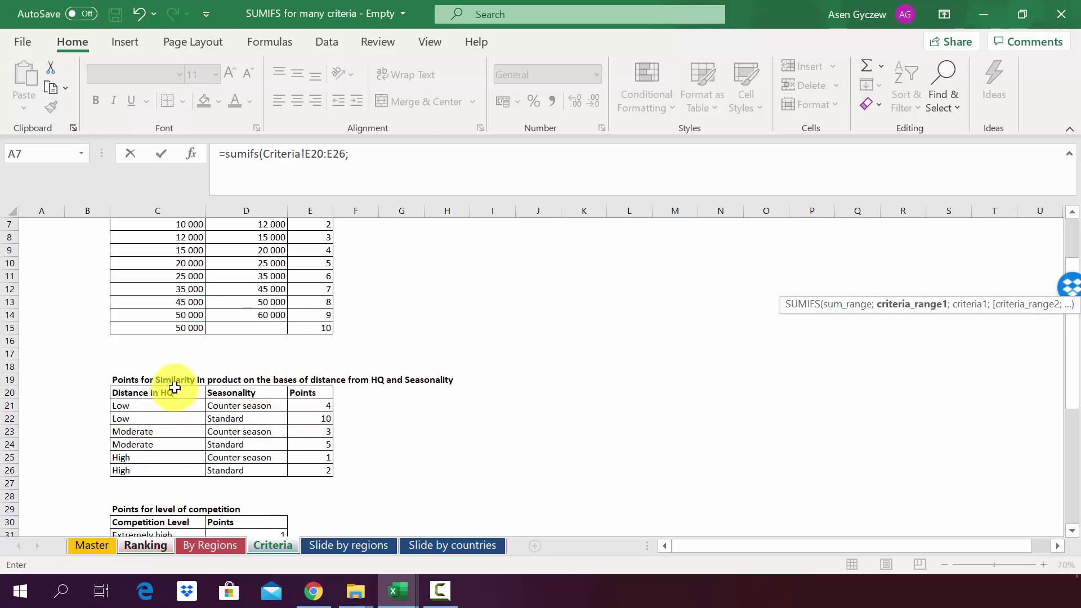
- Add criteria pairs Criteria!C20:C26 with distance and Criteria!D20:D26 with season, closing the formula
{"action": "left_click_drag", "start_coordinate": [174, 388], "coordinate": [177, 472]}
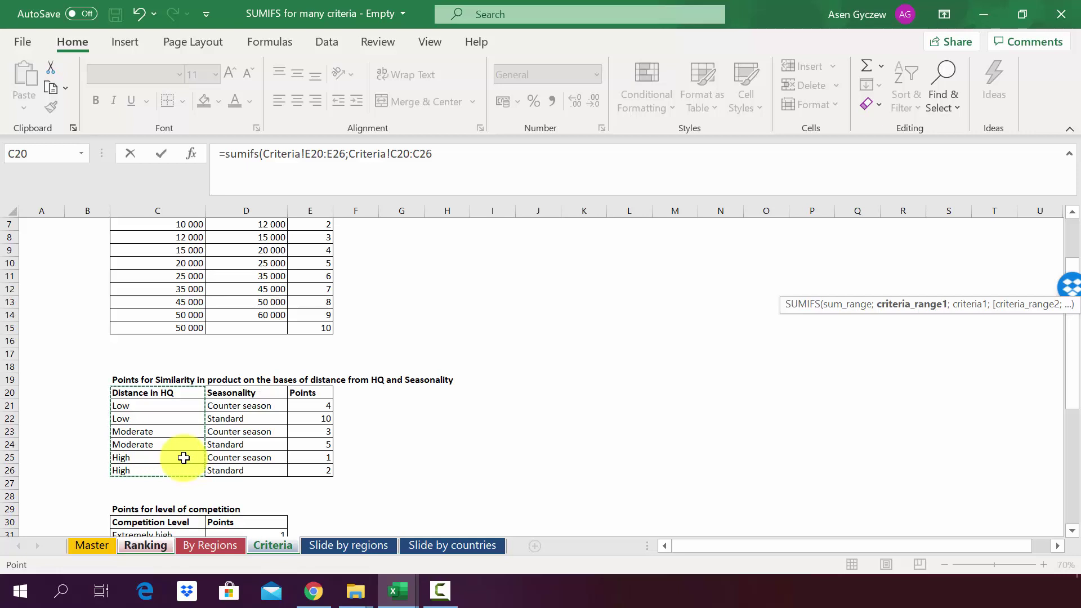
{"action": "type", "text": ";do"}
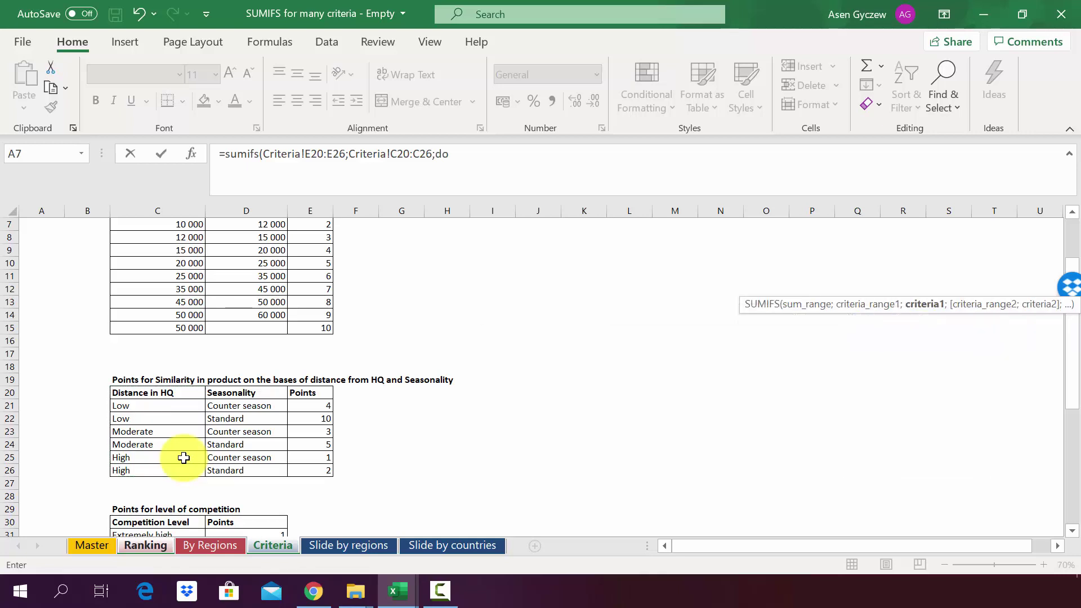
{"action": "key", "text": "BackSpace"}
{"action": "type", "text": "istance;Criteria!D20"}
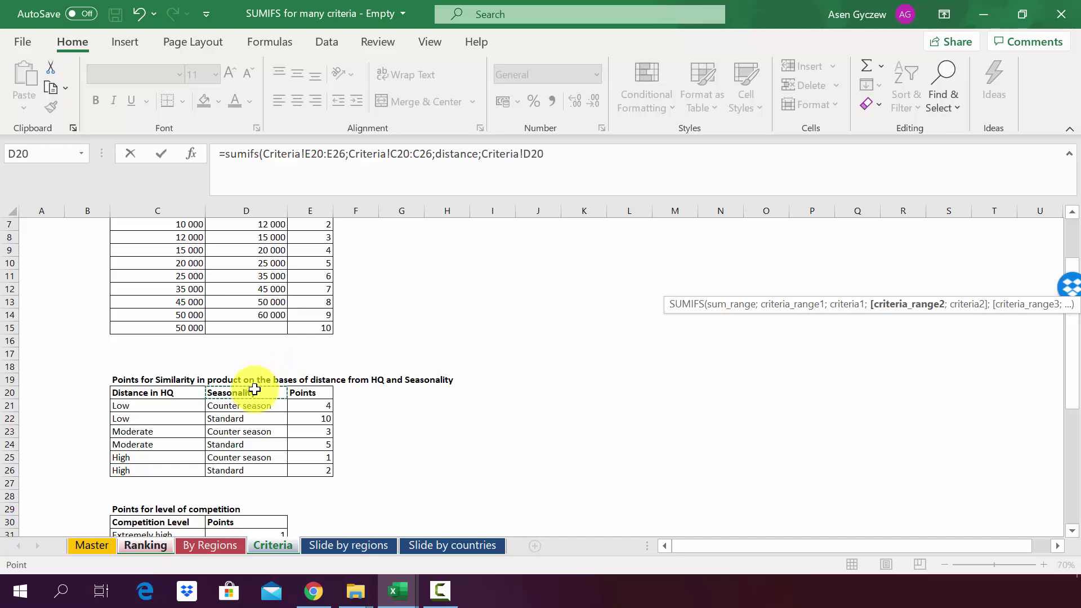
{"action": "left_click_drag", "start_coordinate": [255, 389], "coordinate": [249, 471]}
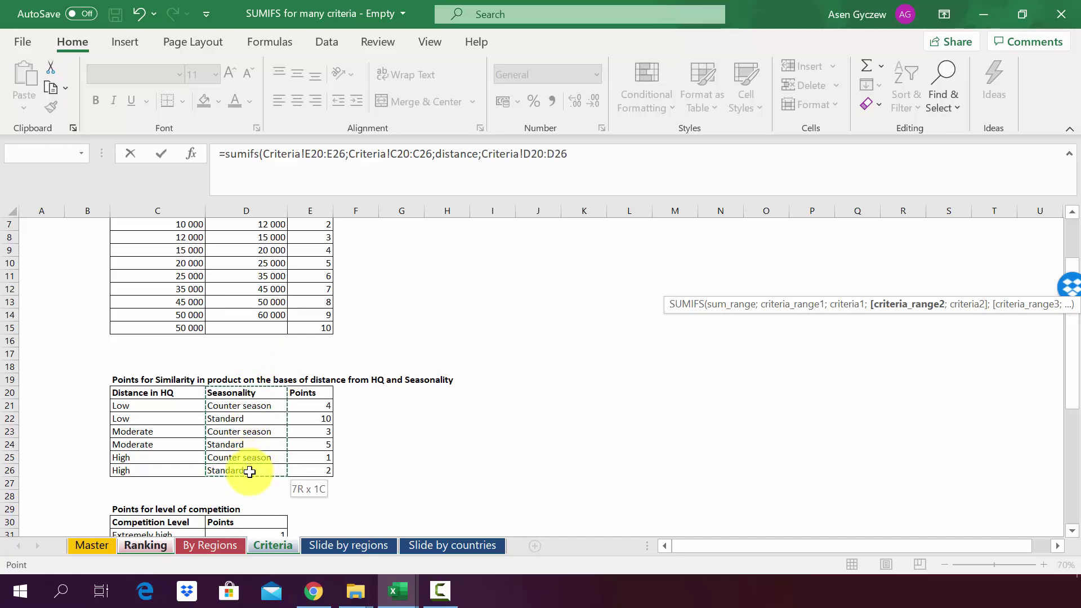
{"action": "type", "text": ";"}
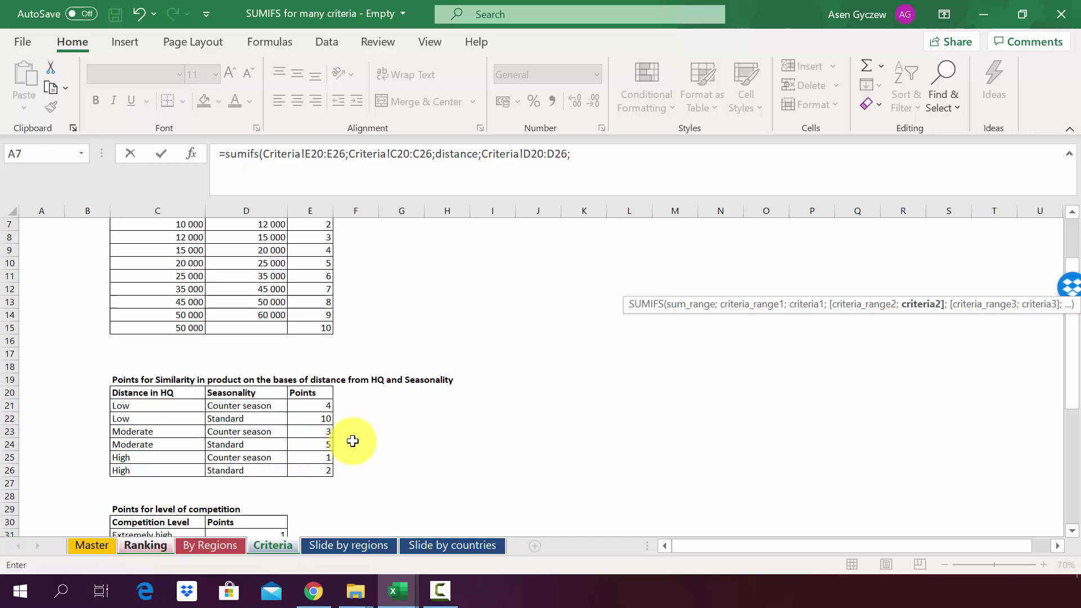
{"action": "type", "text": "sea"}
{"action": "key", "text": "BackSpace"}
{"action": "key", "text": "BackSpace"}
{"action": "key", "text": "BackSpace"}
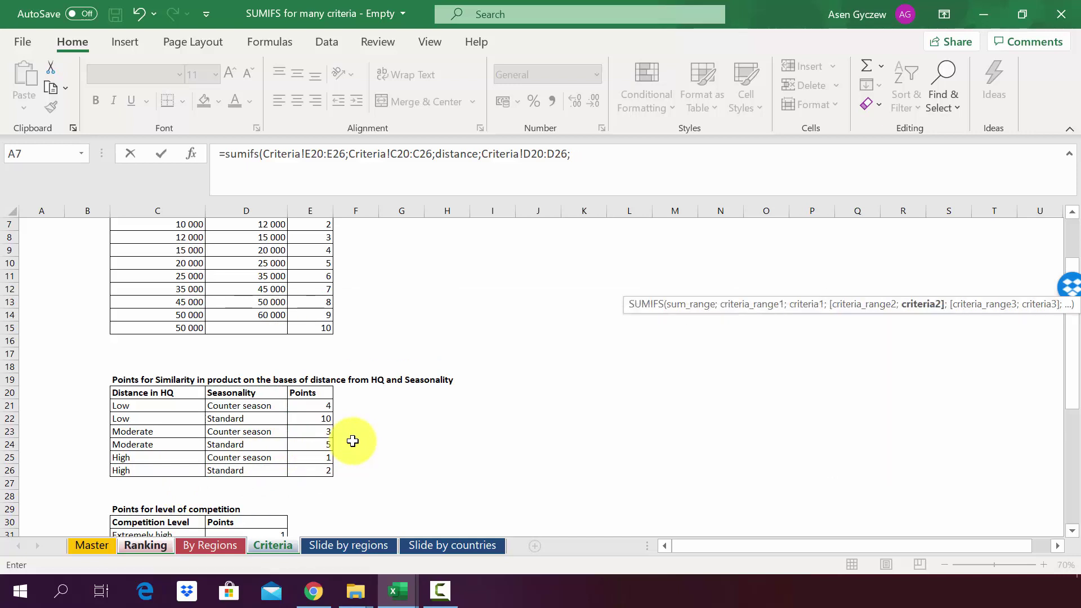
{"action": "type", "text": "season)"}
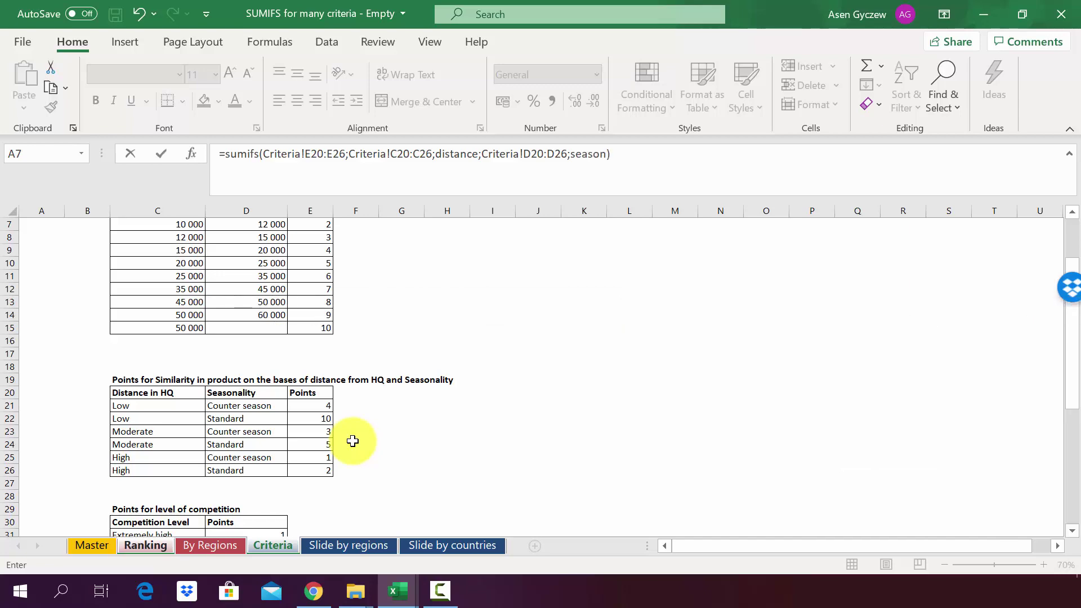
- Commit the P5 SUMIFS (result 0), compare Spain's K5, M5 and L5 values, and reopen P5
{"action": "key", "text": "Return"}
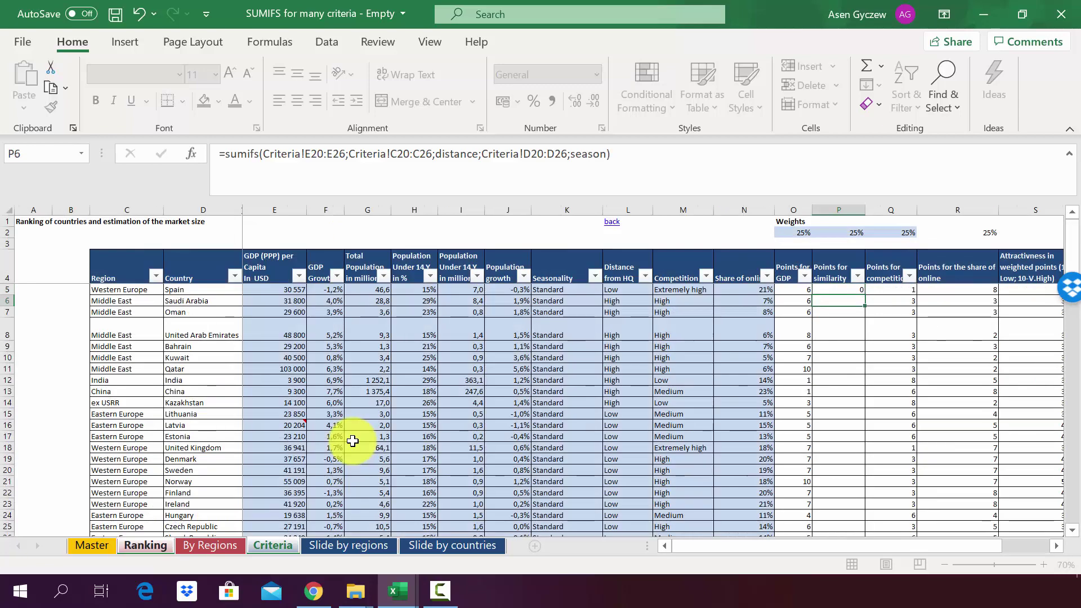
{"action": "left_click", "coordinate": [857, 291]}
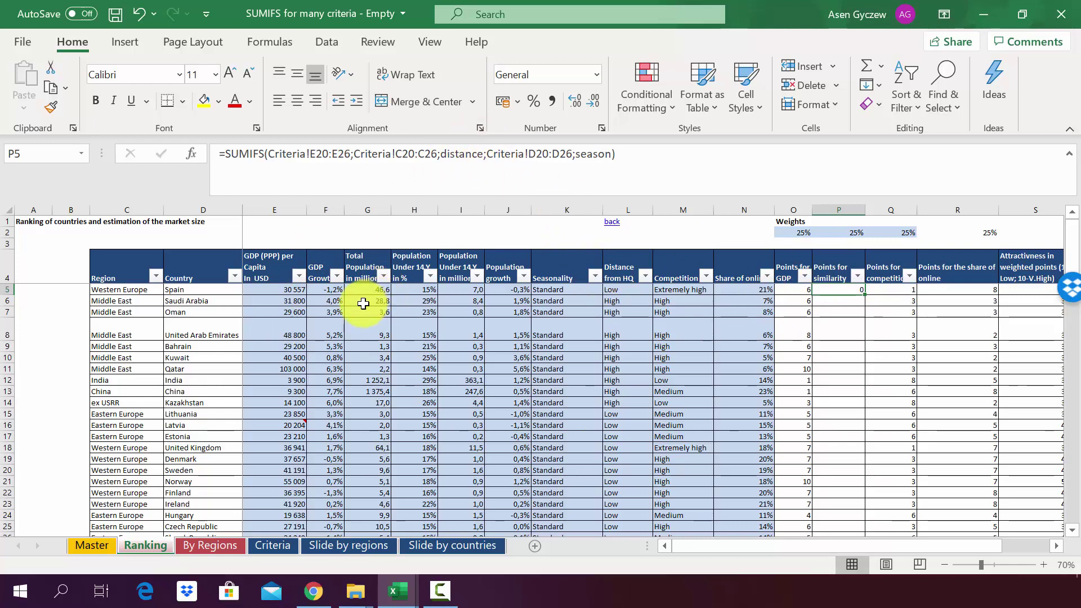
{"action": "left_click", "coordinate": [7, 289]}
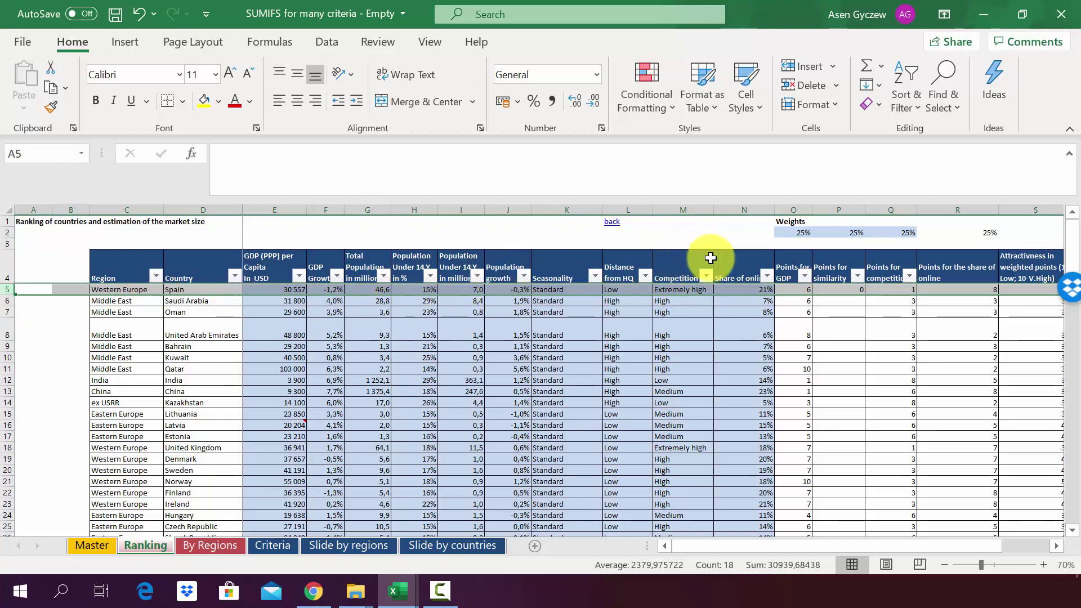
{"action": "left_click", "coordinate": [576, 287]}
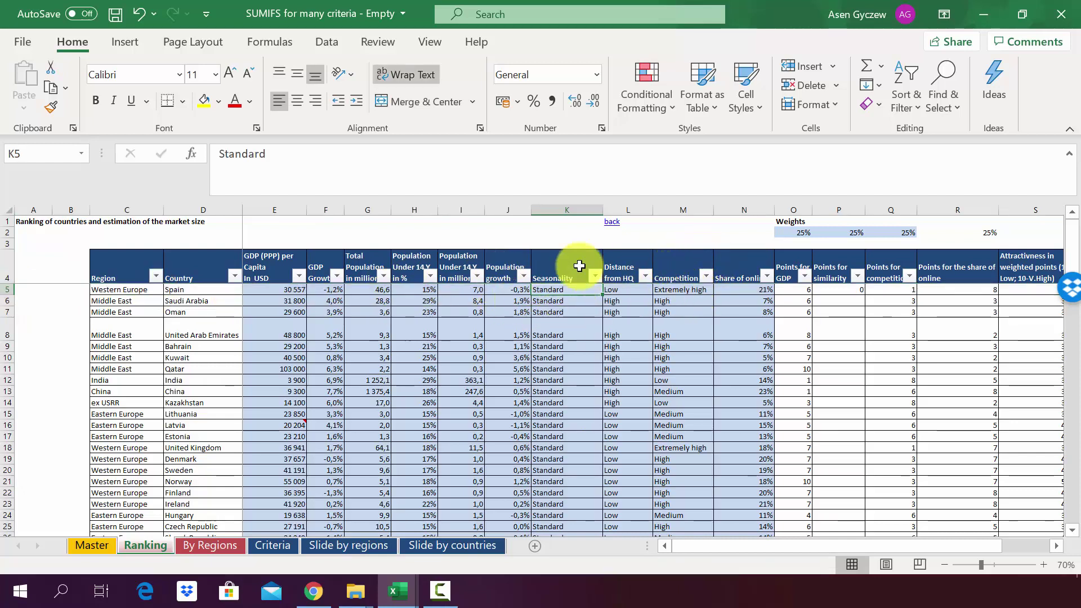
{"action": "left_click", "coordinate": [688, 290]}
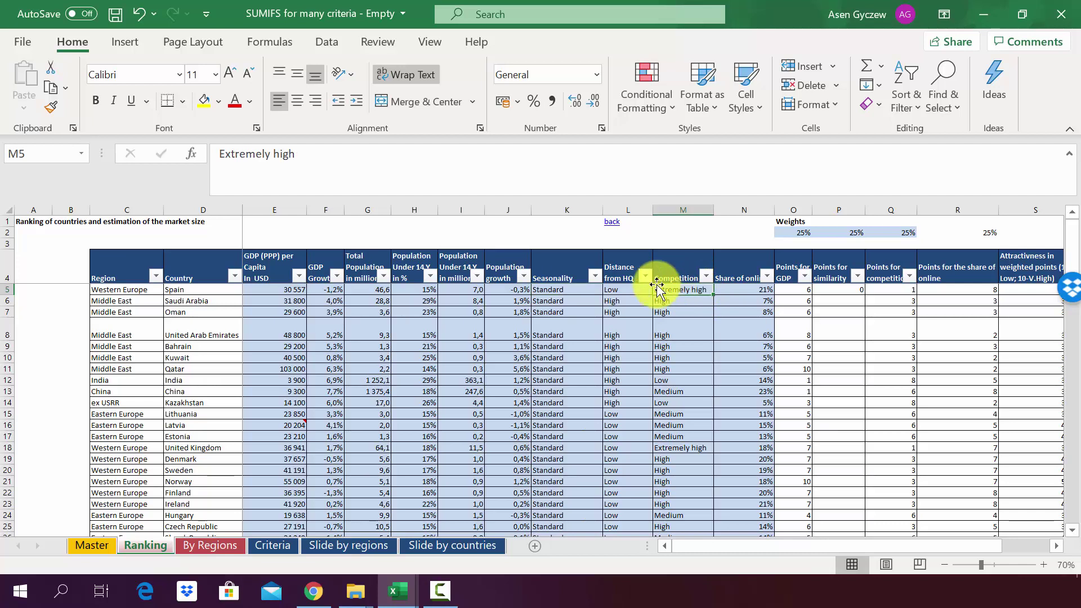
{"action": "left_click", "coordinate": [624, 288]}
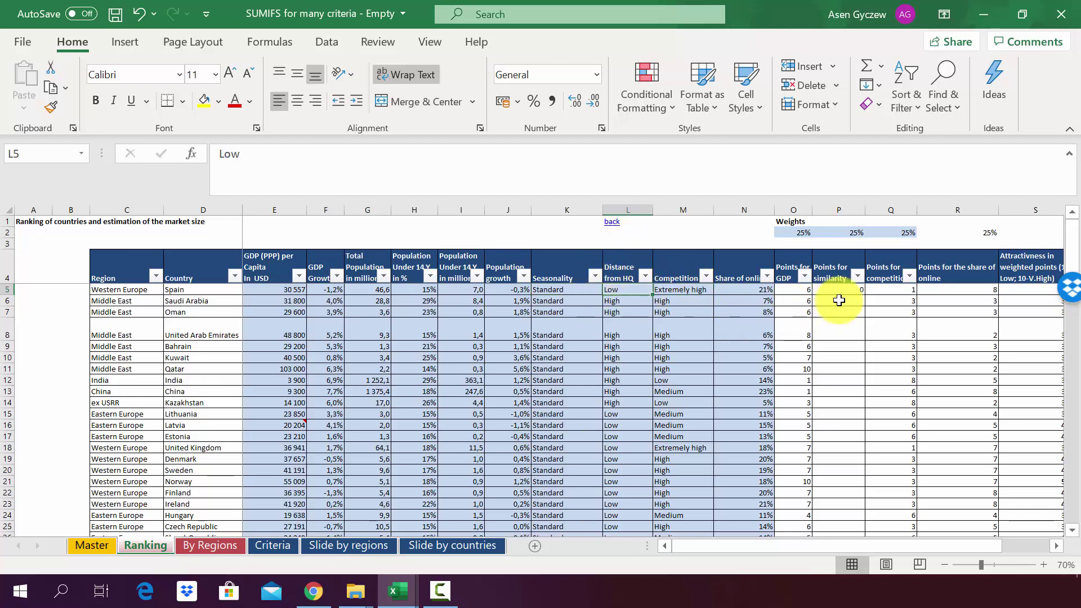
{"action": "double_click", "coordinate": [840, 289]}
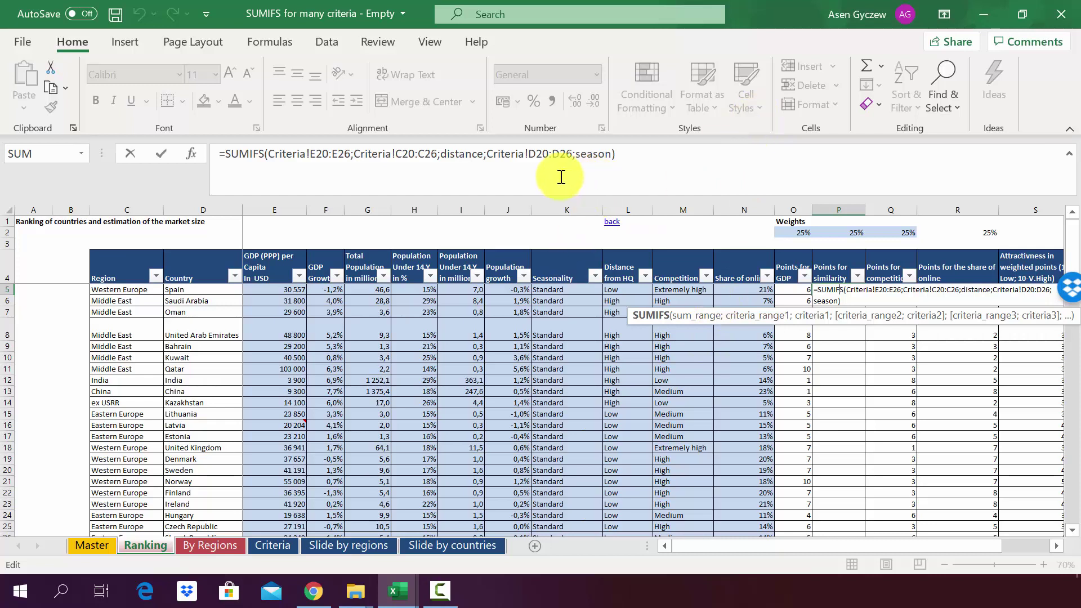
- Replace the distance and season placeholders with L5 and K5, giving Spain 10 points
{"action": "double_click", "coordinate": [466, 153]}
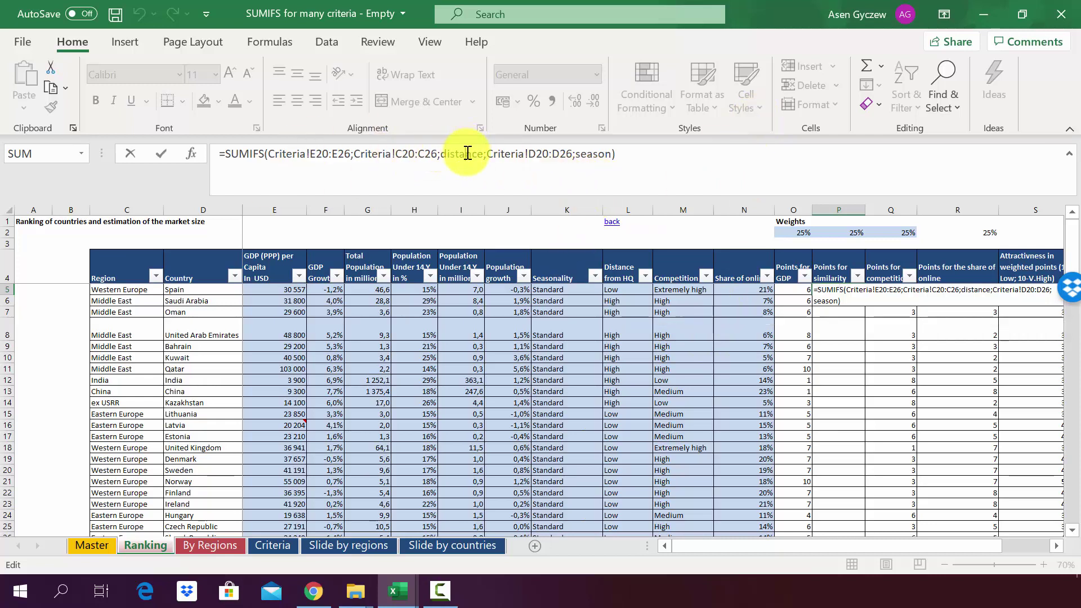
{"action": "key", "text": "Delete"}
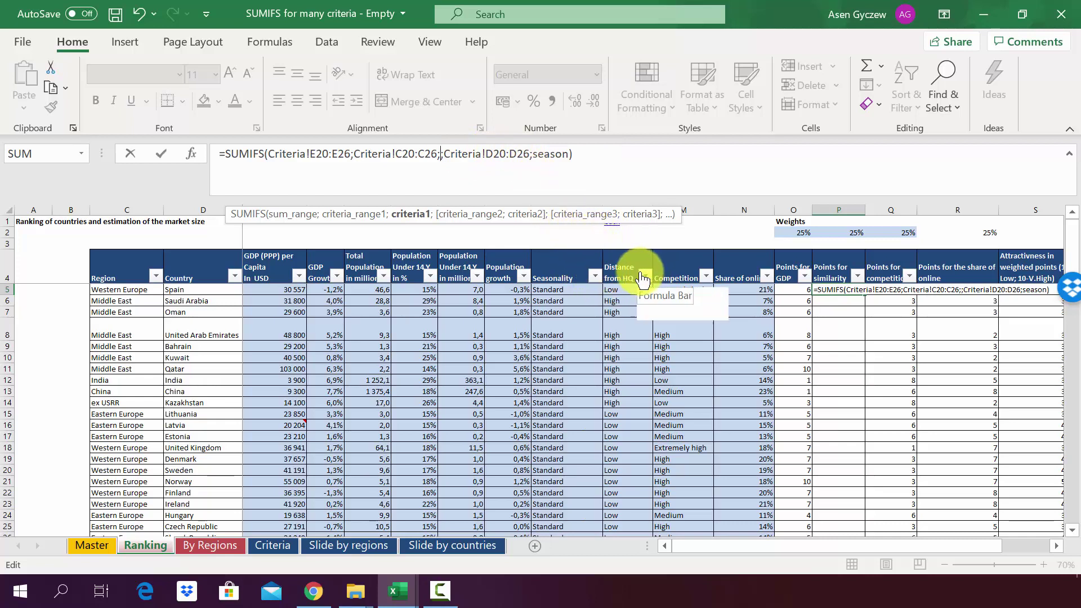
{"action": "left_click", "coordinate": [609, 290]}
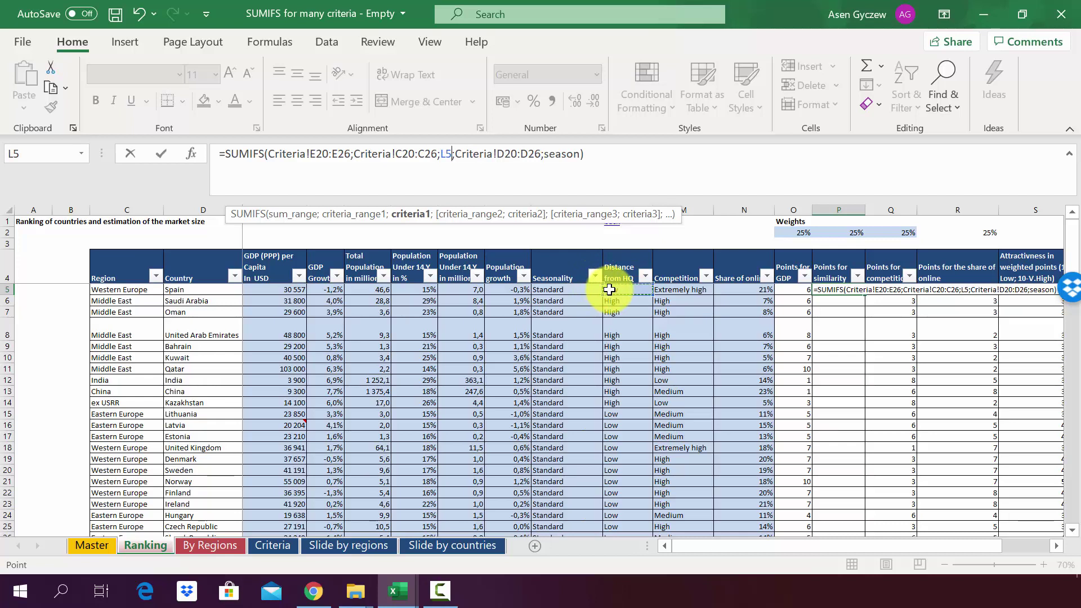
{"action": "double_click", "coordinate": [562, 154]}
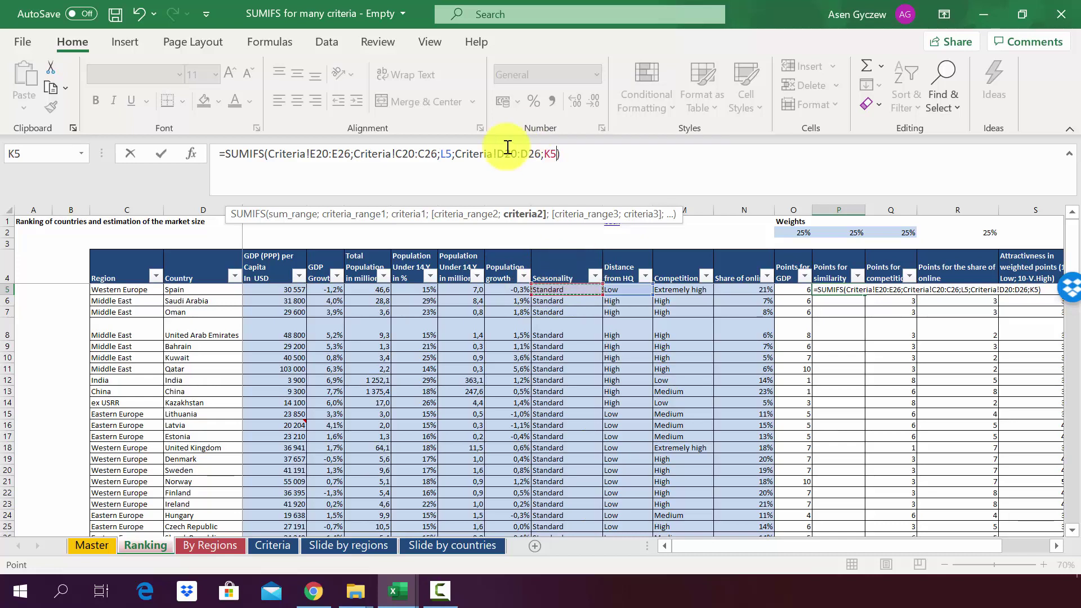
{"action": "key", "text": "Return"}
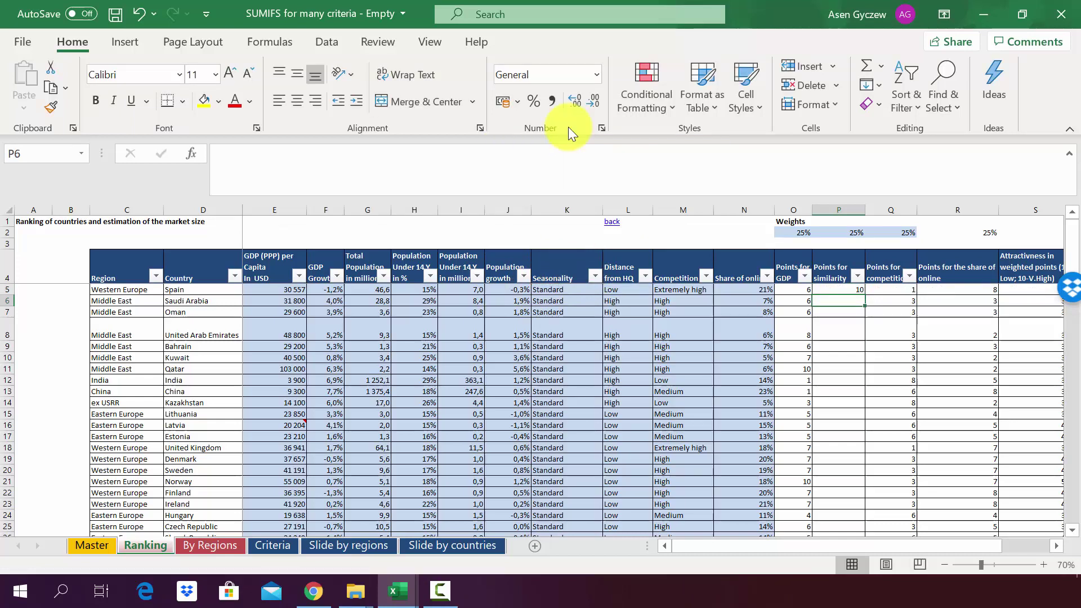
{"action": "left_click", "coordinate": [833, 290]}
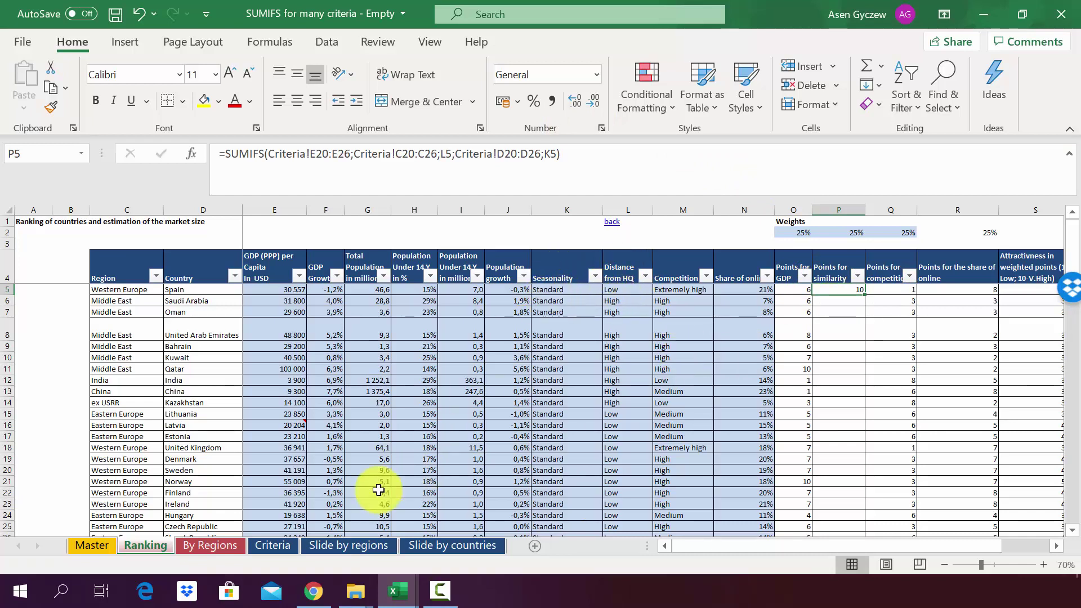
{"action": "left_click", "coordinate": [267, 543]}
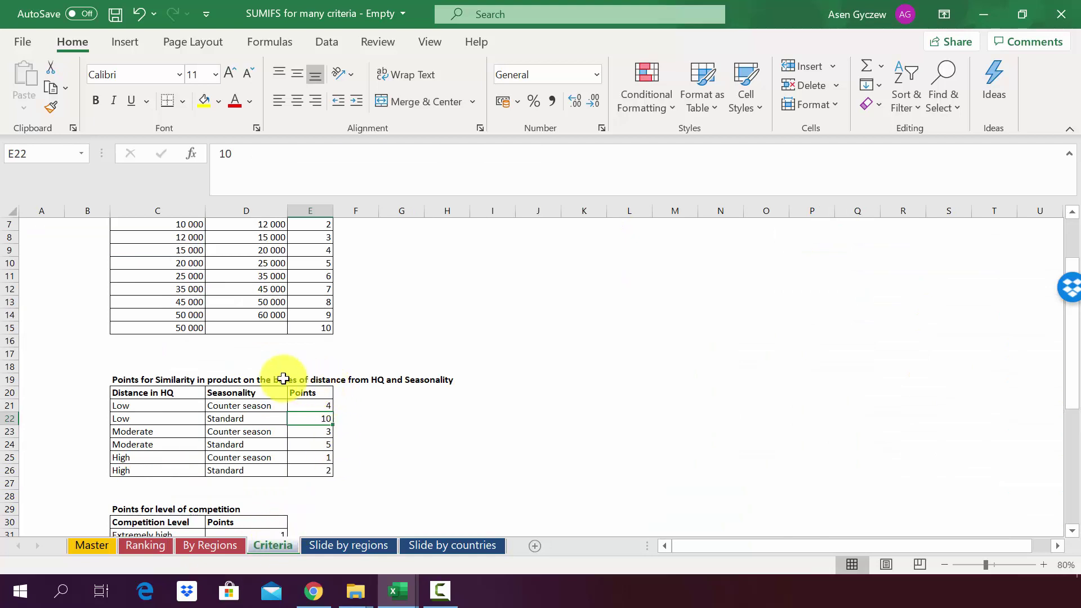
{"action": "left_click", "coordinate": [18, 419]}
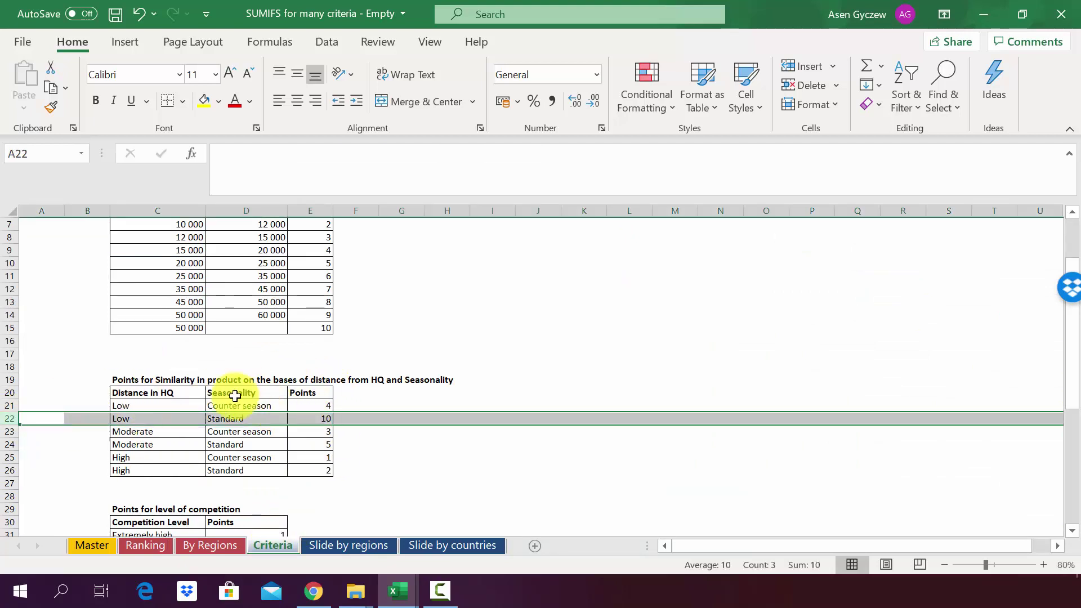
{"action": "left_click", "coordinate": [319, 418]}
{"action": "left_click", "coordinate": [162, 546]}
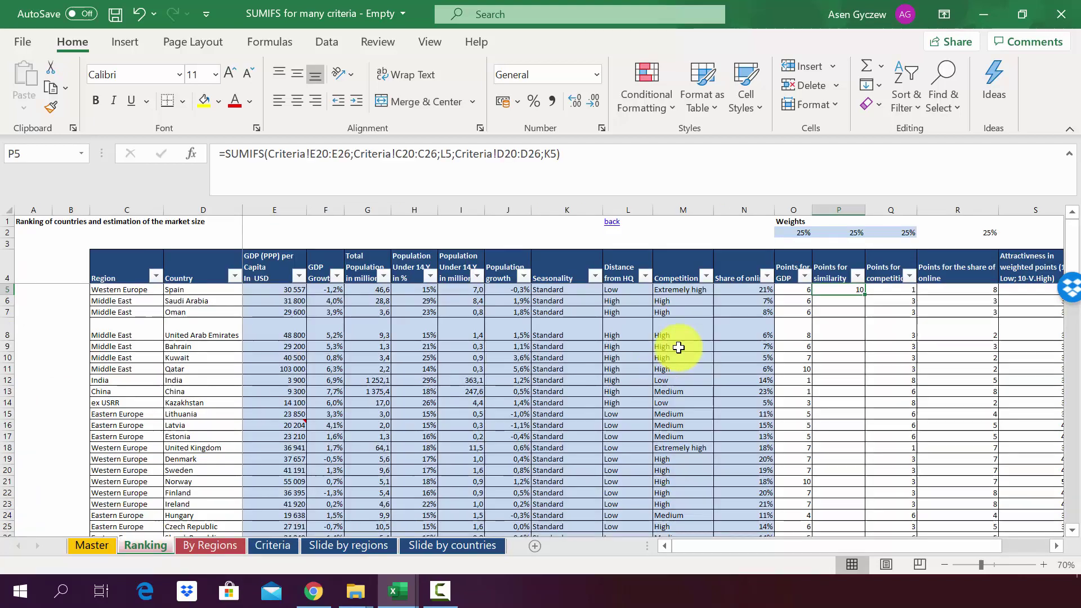
- Make the E20:E26, C20:C26 and D20:D26 Criteria ranges in P5's SUMIFS absolute
{"action": "left_click", "coordinate": [321, 157]}
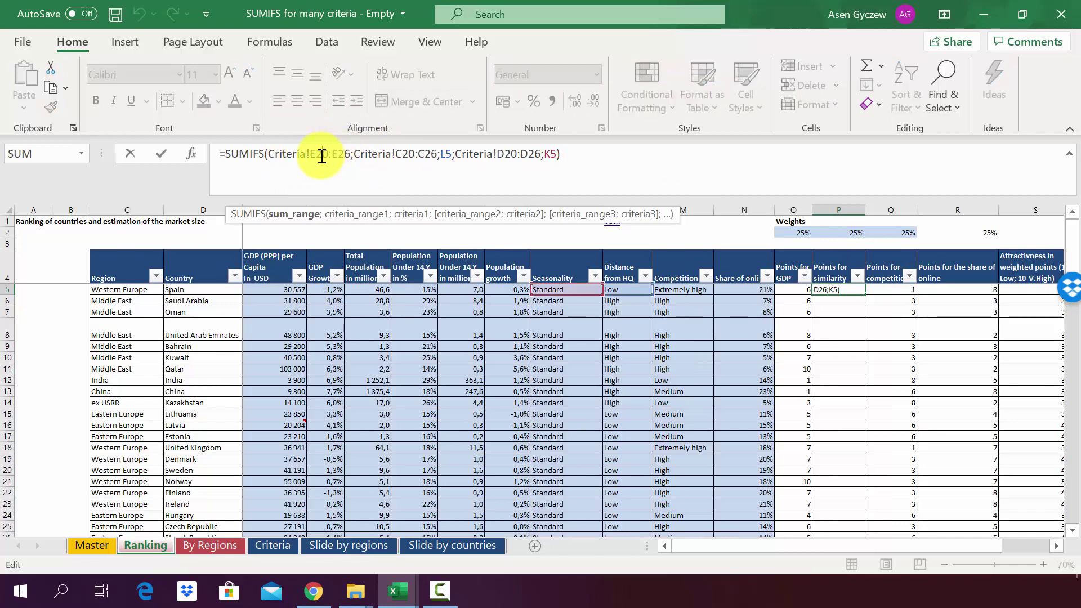
{"action": "key", "text": "F4"}
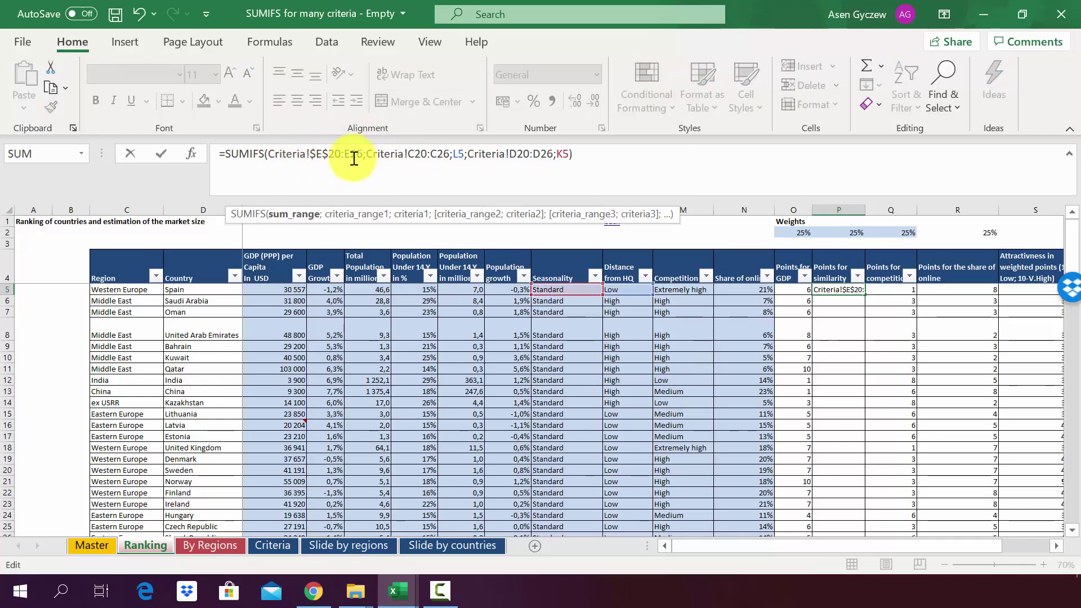
{"action": "key", "text": "F4"}
{"action": "left_click", "coordinate": [433, 155]}
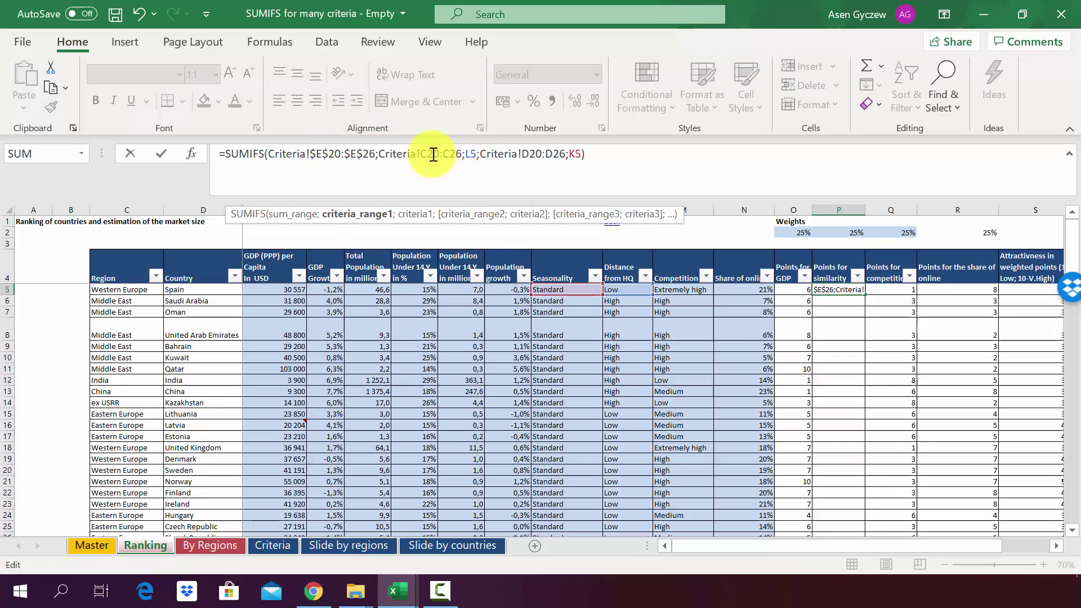
{"action": "key", "text": "F4"}
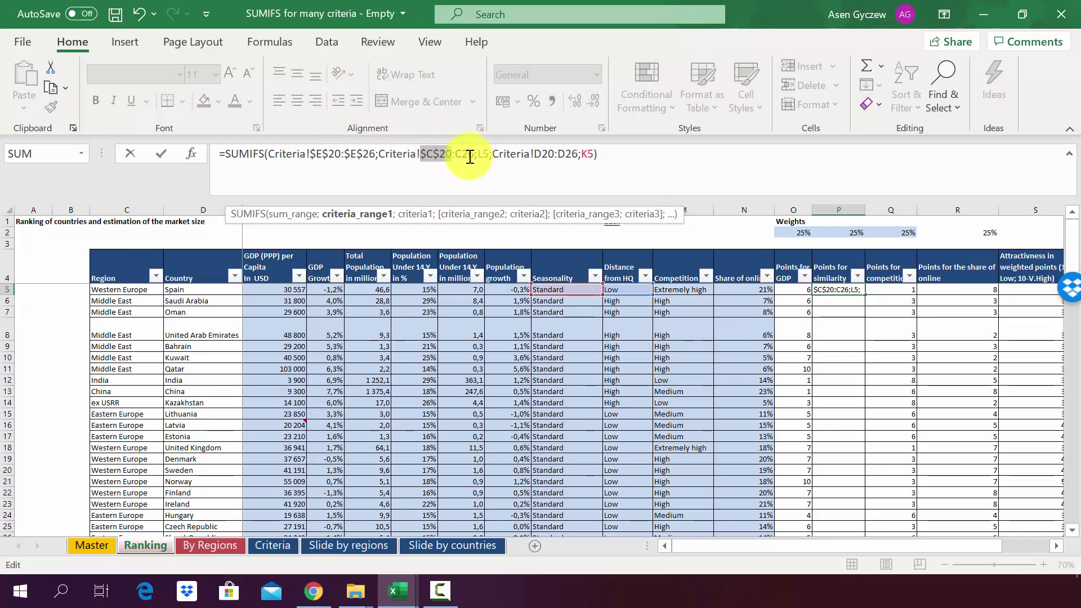
{"action": "key", "text": "F4"}
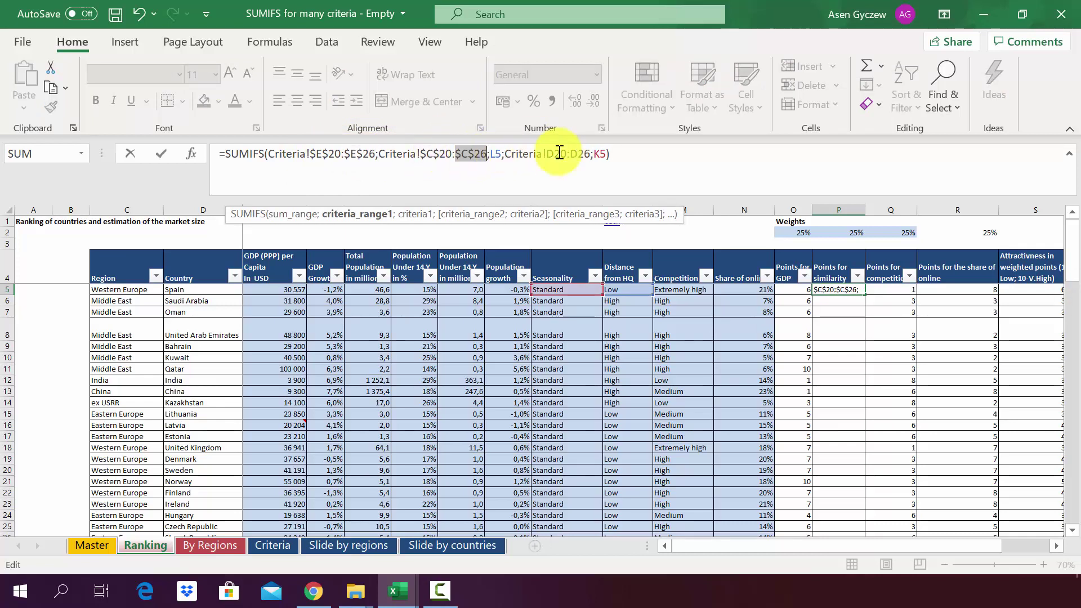
{"action": "left_click", "coordinate": [558, 153]}
{"action": "key", "text": "F4"}
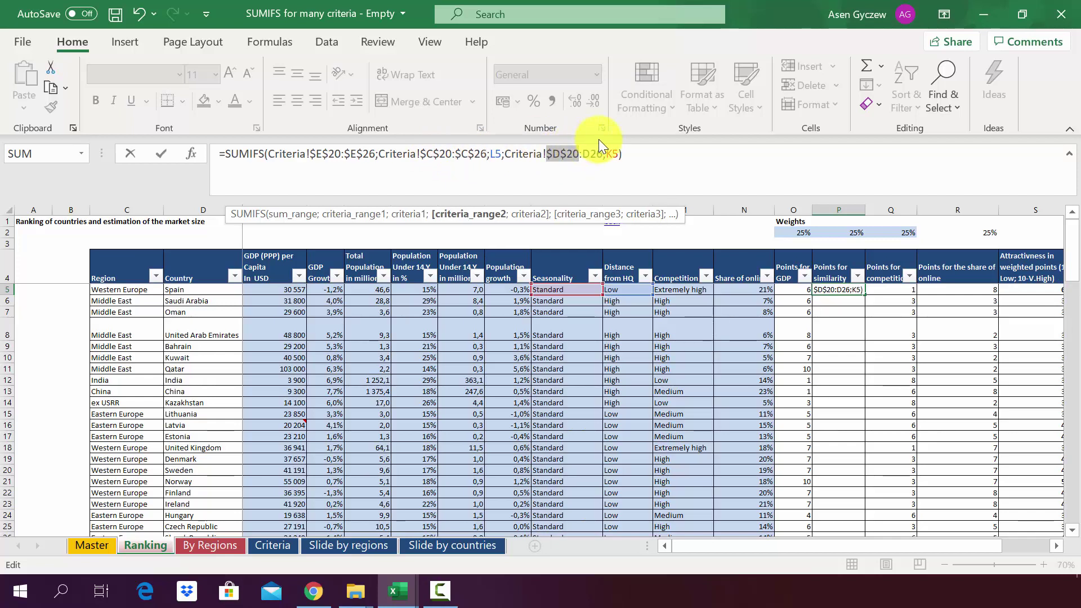
{"action": "left_click", "coordinate": [590, 155]}
{"action": "key", "text": "F4"}
{"action": "key", "text": "ctrl+Return"}
- Copy P5's formula into P5:P92 and review the similarity scores for all countries
{"action": "key", "text": "ctrl+c"}
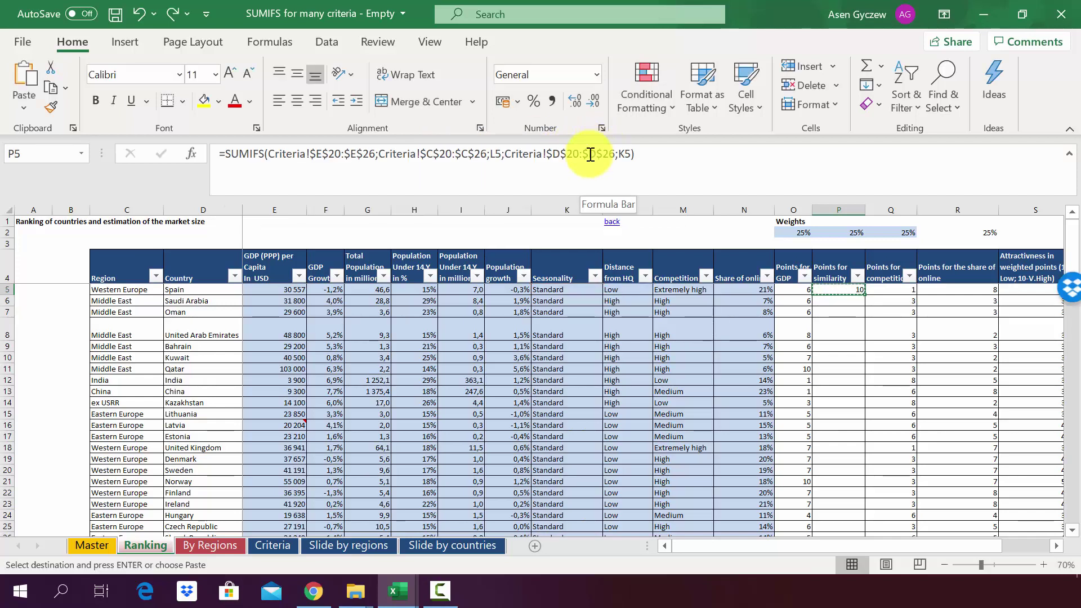
{"action": "key", "text": "Left"}
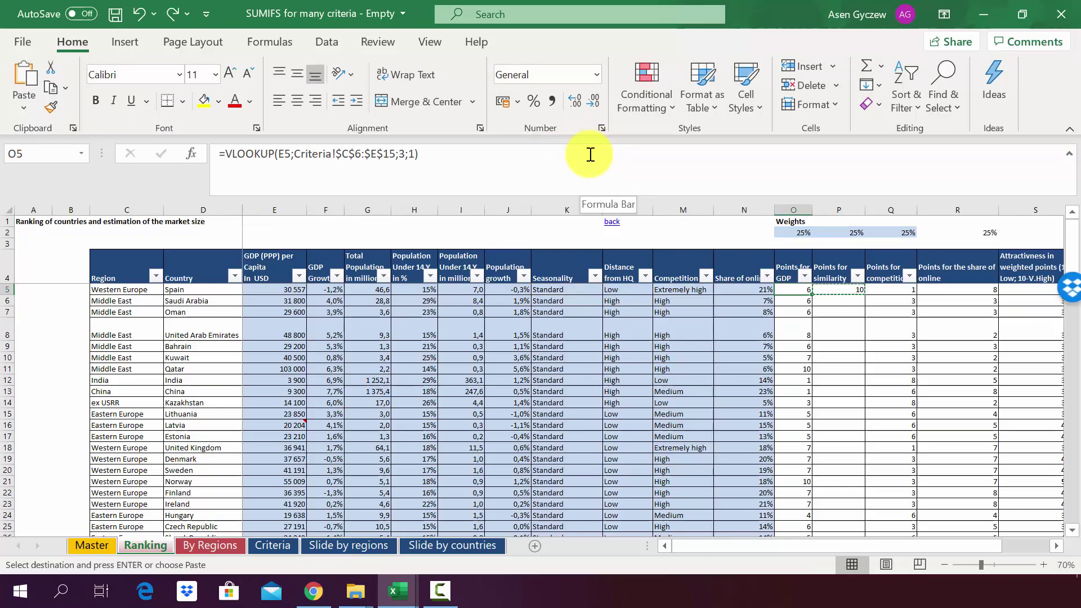
{"action": "key", "text": "ctrl+Down"}
{"action": "key", "text": "Right"}
{"action": "key", "text": "ctrl+shift+Up"}
{"action": "key", "text": "ctrl+v"}
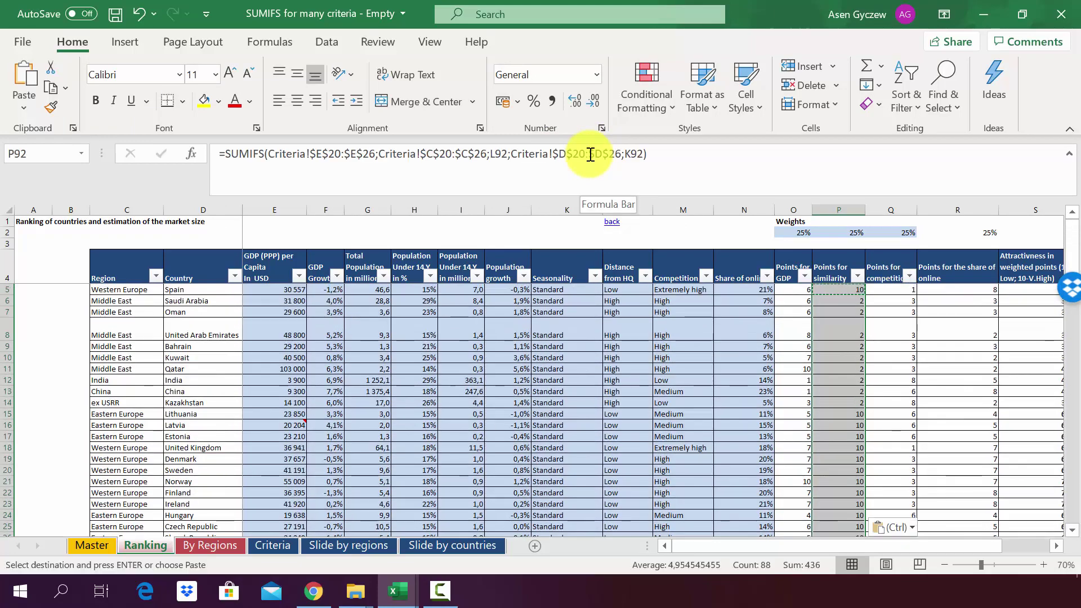
{"action": "key", "text": "Up"}
{"action": "key", "text": "Up"}
{"action": "key", "text": "Up"}
{"action": "key", "text": "Up"}
{"action": "key", "text": "Up"}
{"action": "key", "text": "Up"}
{"action": "key", "text": "Up"}
{"action": "key", "text": "Up"}
{"action": "key", "text": "Up"}
{"action": "key", "text": "Up"}
{"action": "key", "text": "Up"}
{"action": "key", "text": "Up"}
{"action": "key", "text": "Up"}
{"action": "key", "text": "Up"}
{"action": "key", "text": "Up"}
{"action": "key", "text": "Up"}
{"action": "key", "text": "Up"}
{"action": "key", "text": "Up"}
{"action": "key", "text": "Up"}
{"action": "key", "text": "Up"}
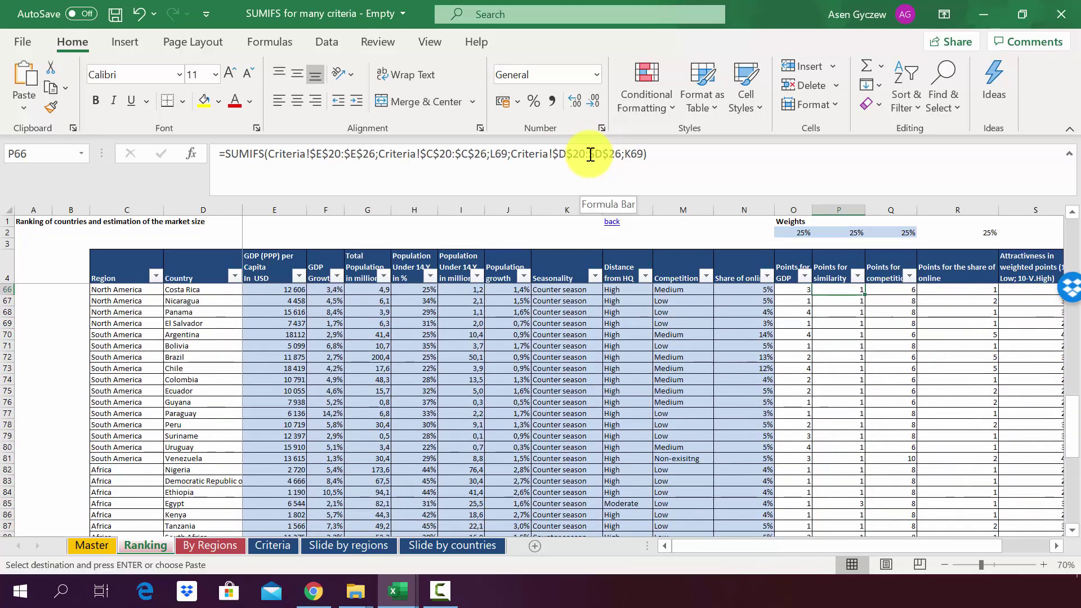
{"action": "key", "text": "Up"}
{"action": "key", "text": "Up"}
{"action": "key", "text": "Up"}
{"action": "left_click", "coordinate": [558, 212]}
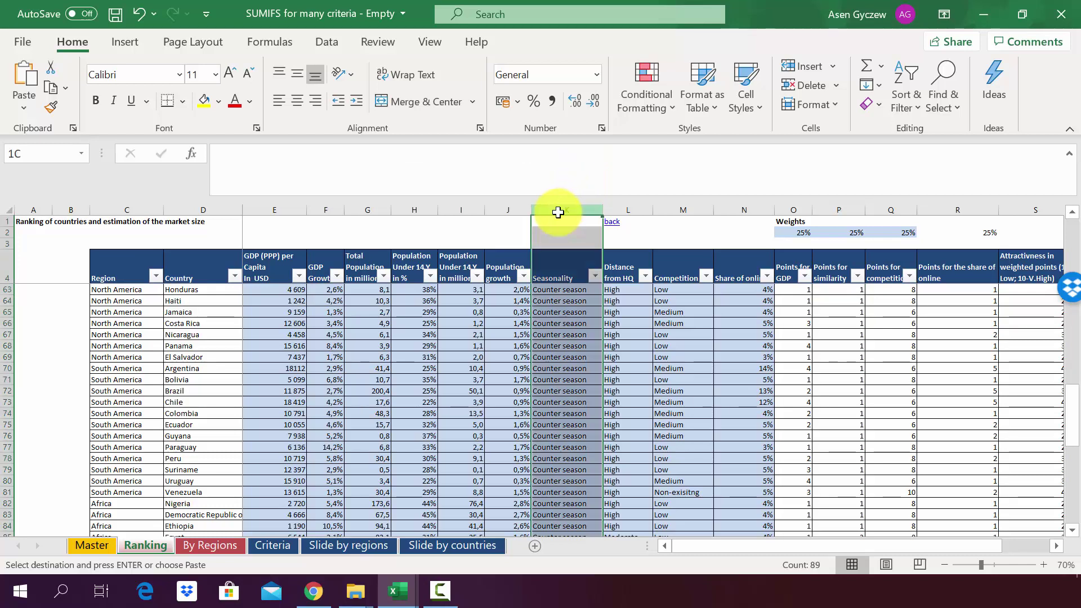
{"action": "left_click", "coordinate": [634, 209]}
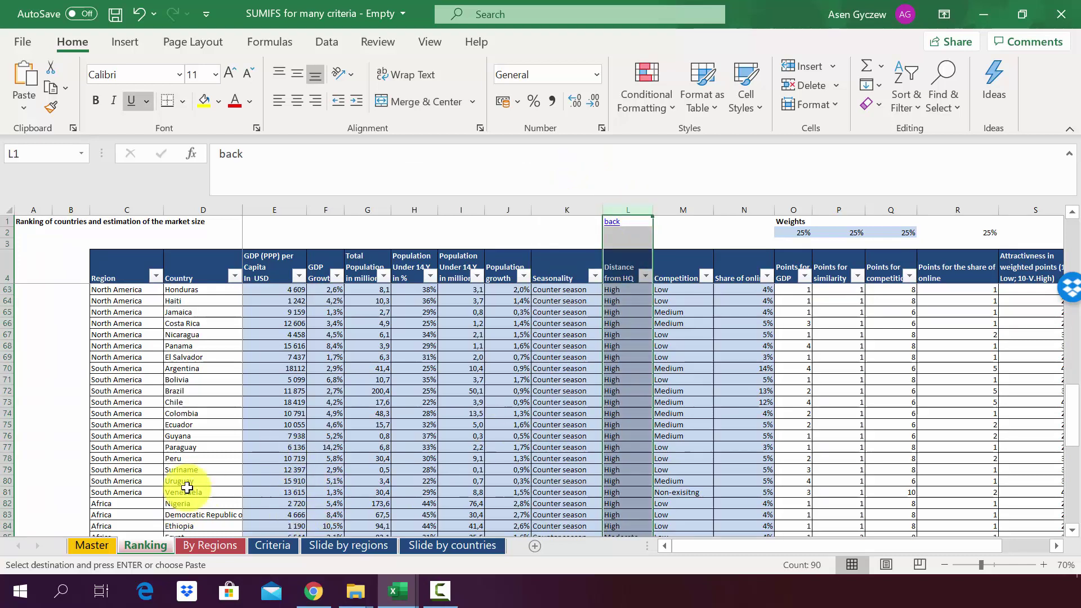
{"action": "left_click", "coordinate": [210, 543]}
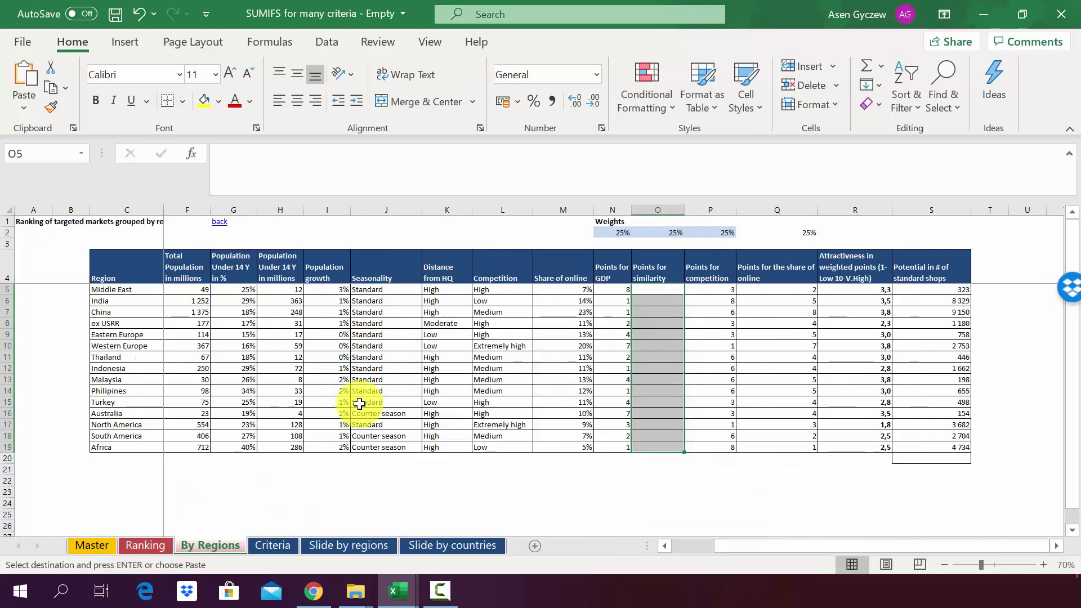
{"action": "left_click", "coordinate": [647, 209]}
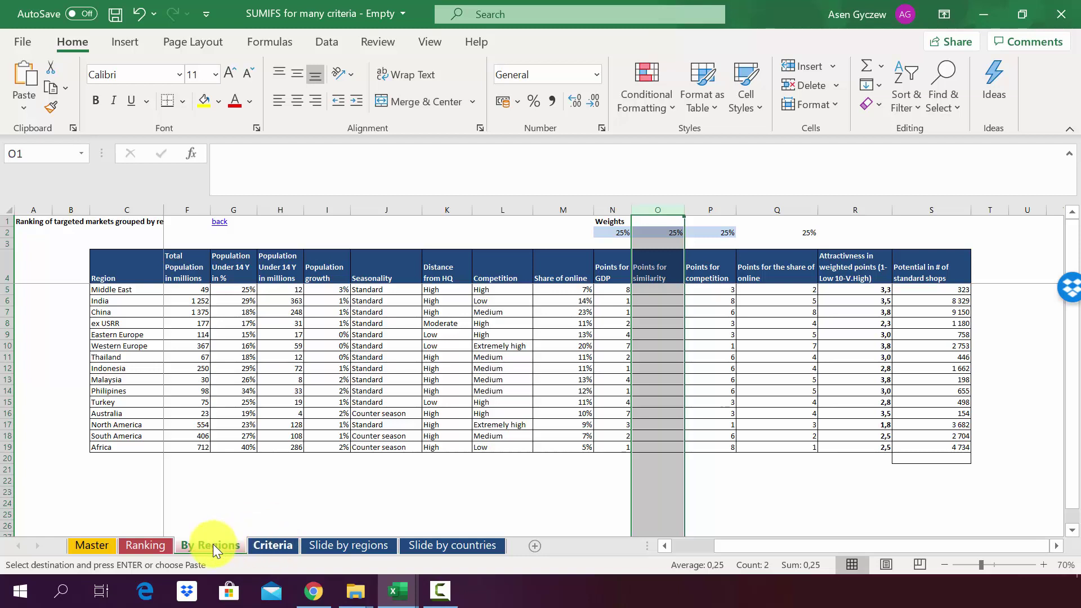
{"action": "left_click", "coordinate": [138, 550]}
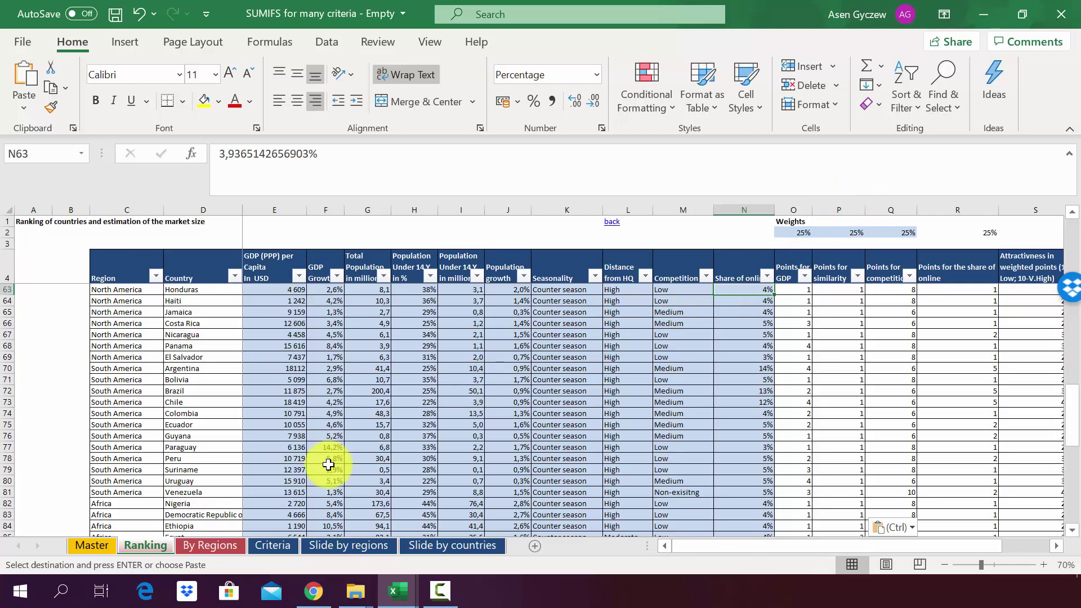
- Go to the Criteria sheet and select G22 beside the distance/seasonality points table
{"action": "left_click", "coordinate": [278, 540]}
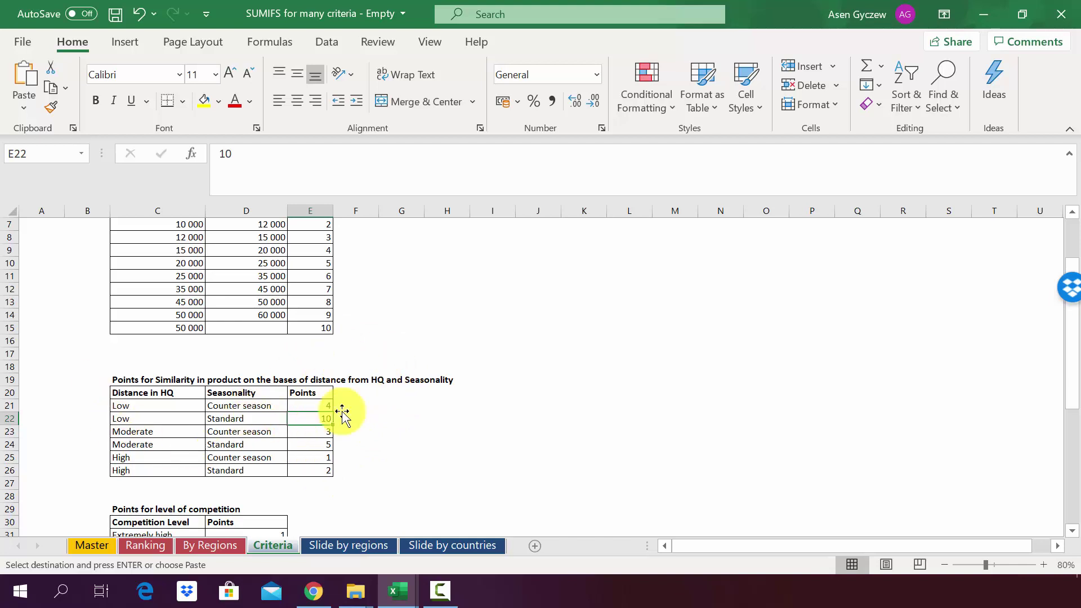
{"action": "left_click", "coordinate": [409, 417]}
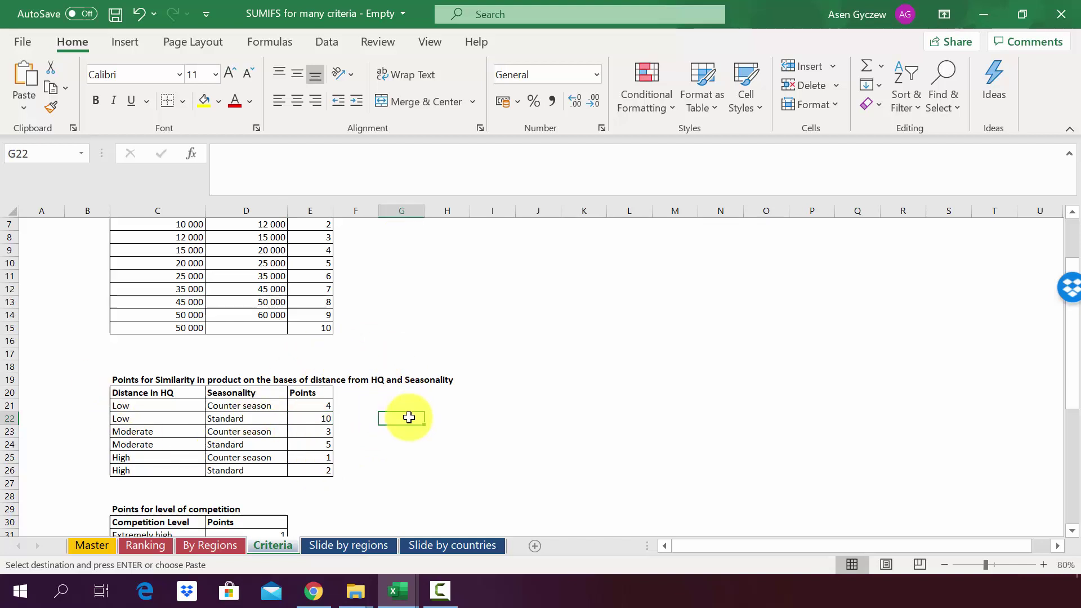